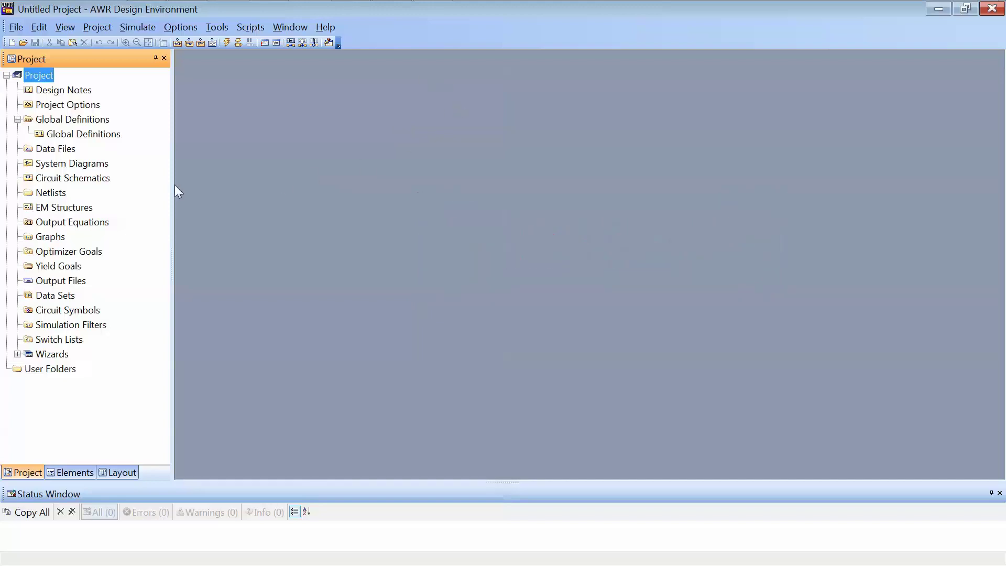
Create a new circuit schematic named DC Power Transfer.
left_click(79, 177)
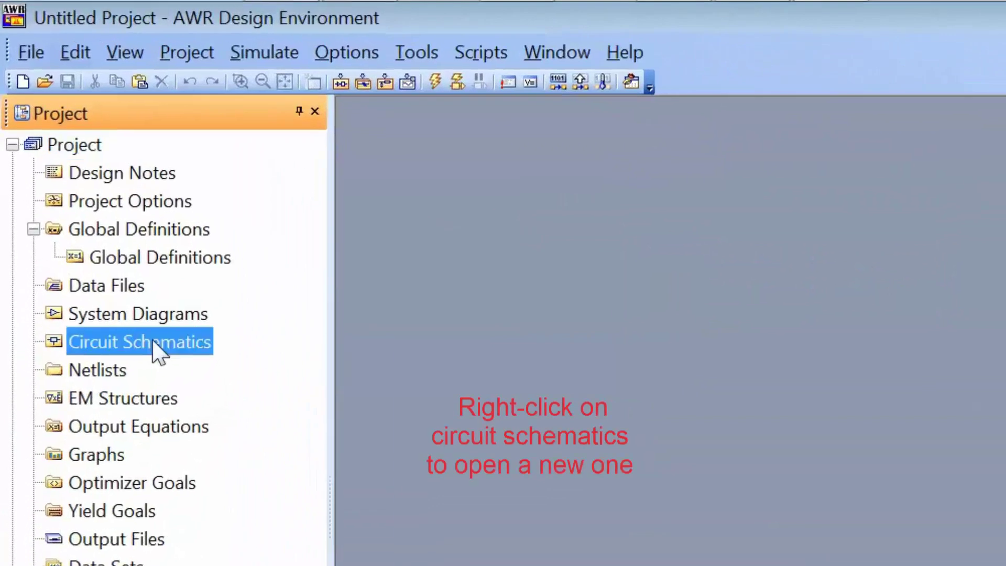
right_click(153, 342)
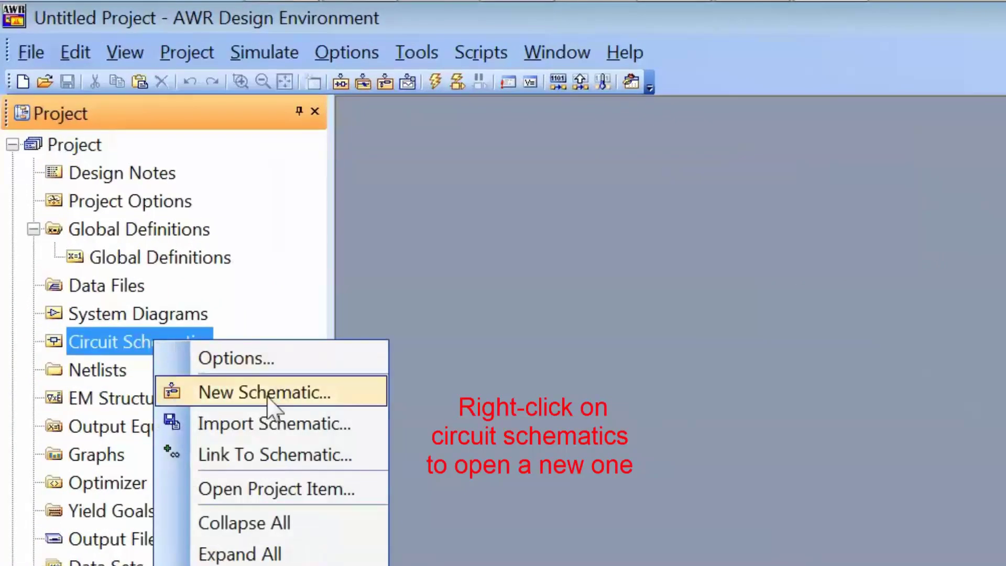
left_click(266, 397)
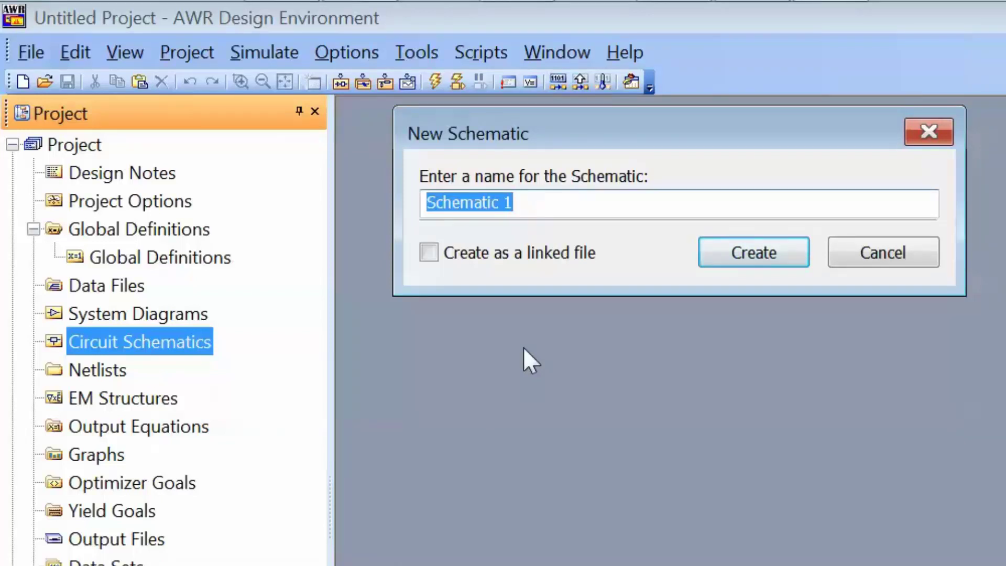
type("DC Power ")
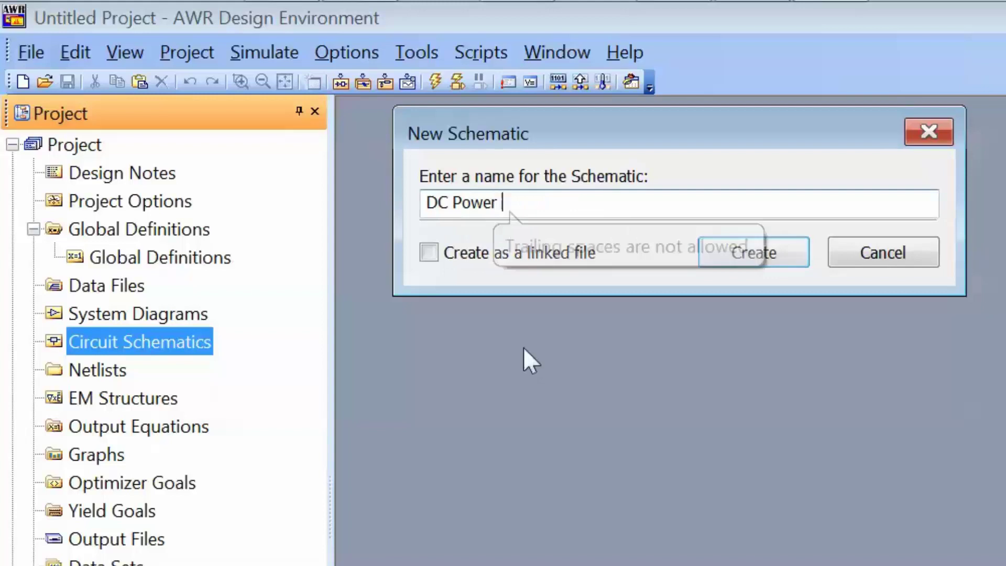
type("Transfer")
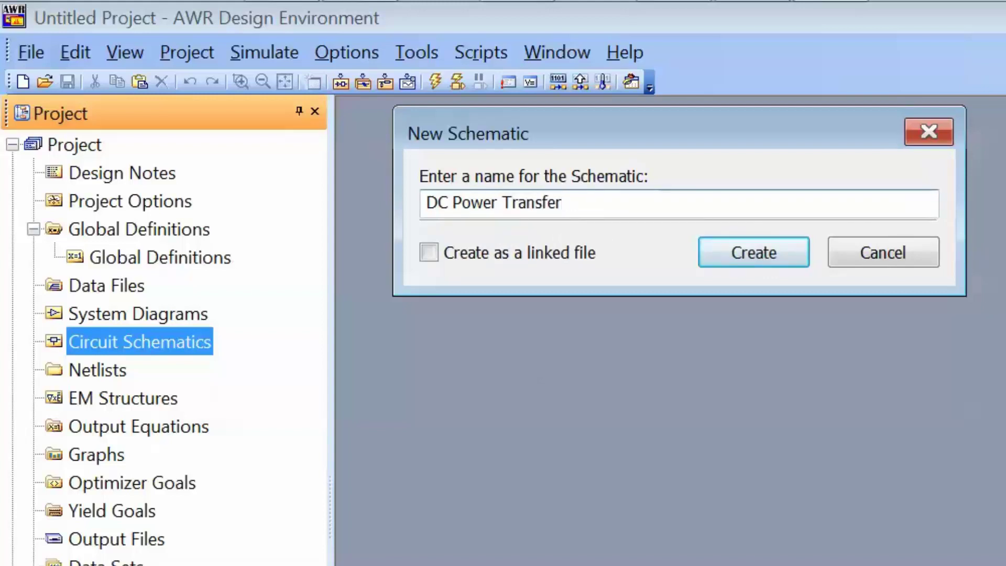
key("Return")
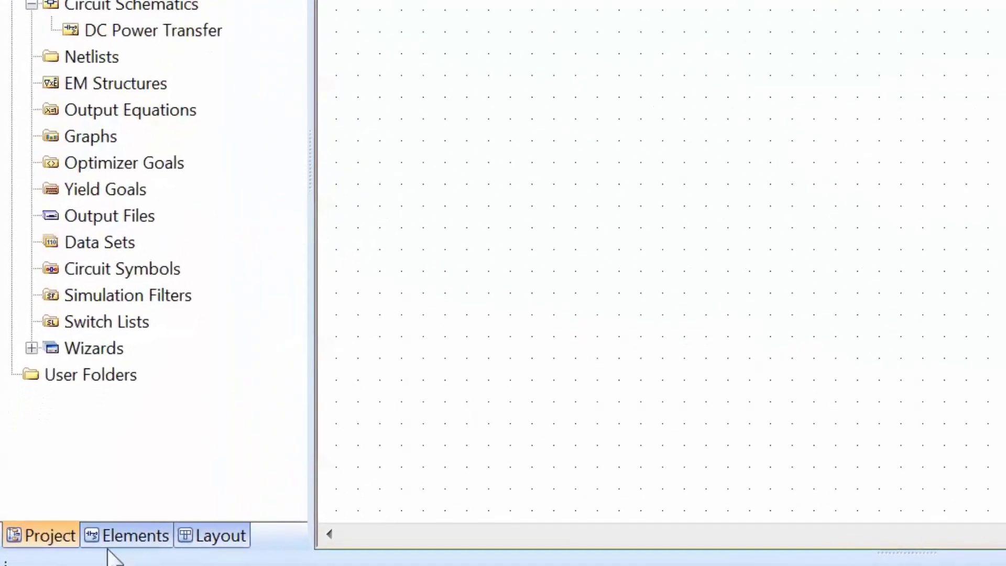
Browse the element library to the DC sources and open the element help for the DC current source DCCS.
left_click(134, 535)
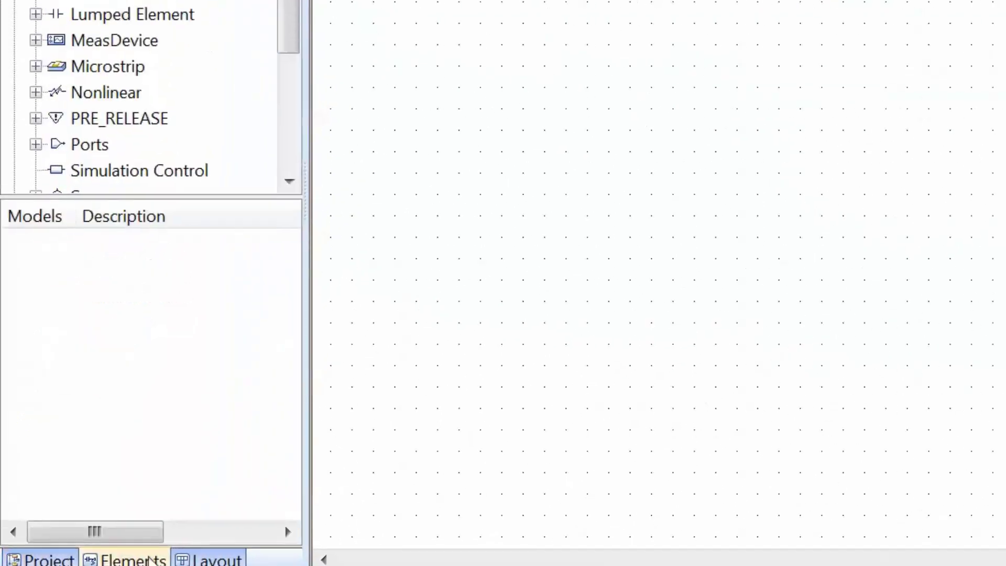
left_click_drag(272, 204, 272, 259)
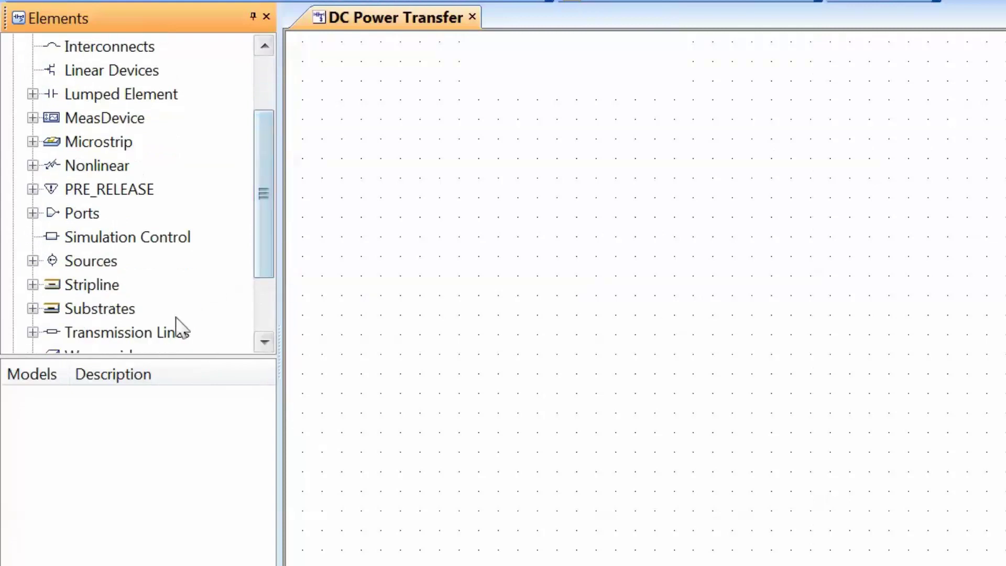
left_click(32, 261)
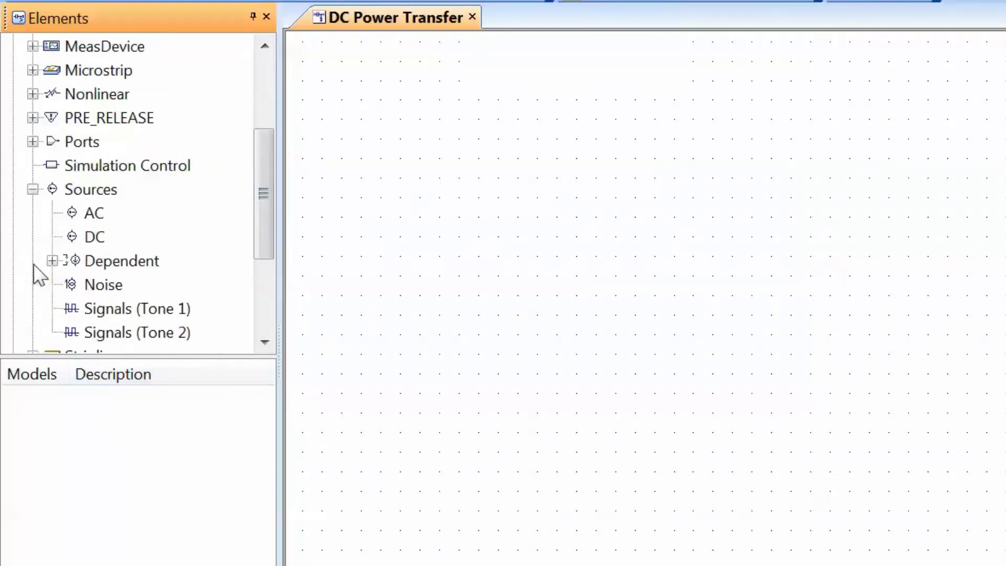
left_click(89, 236)
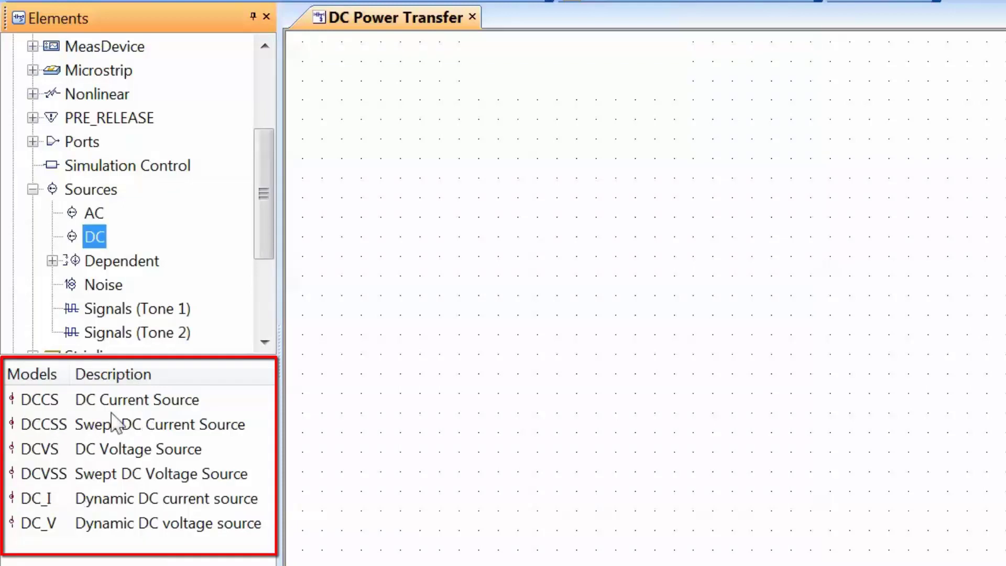
right_click(44, 402)
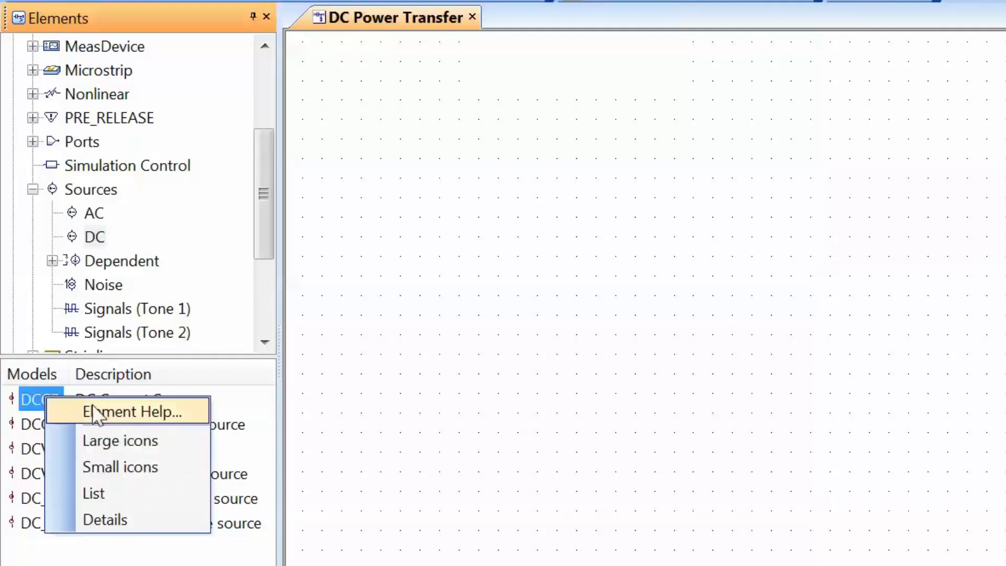
left_click(105, 412)
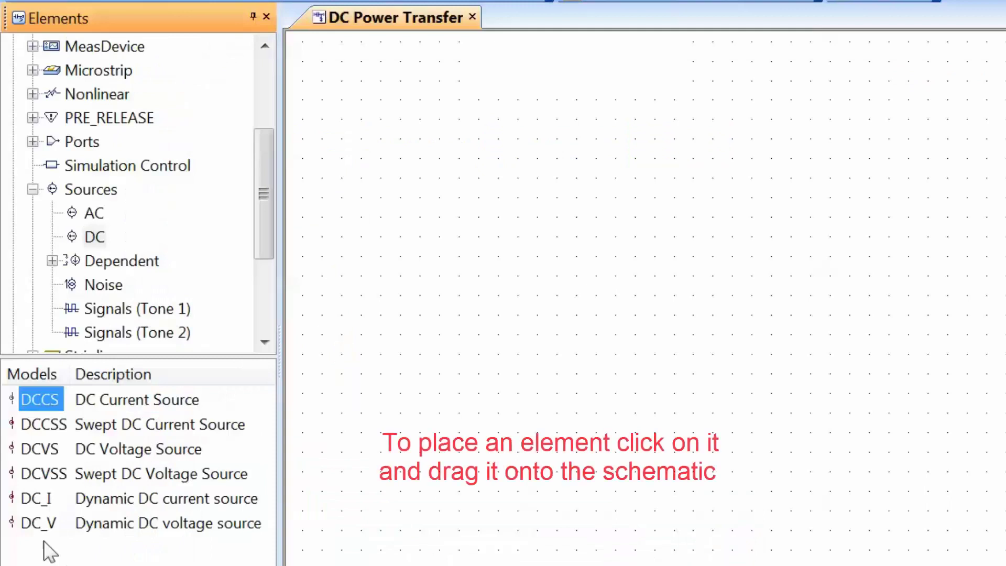
Place a dynamic DC voltage source (DC_V) on the schematic and delete it again.
left_click(40, 523)
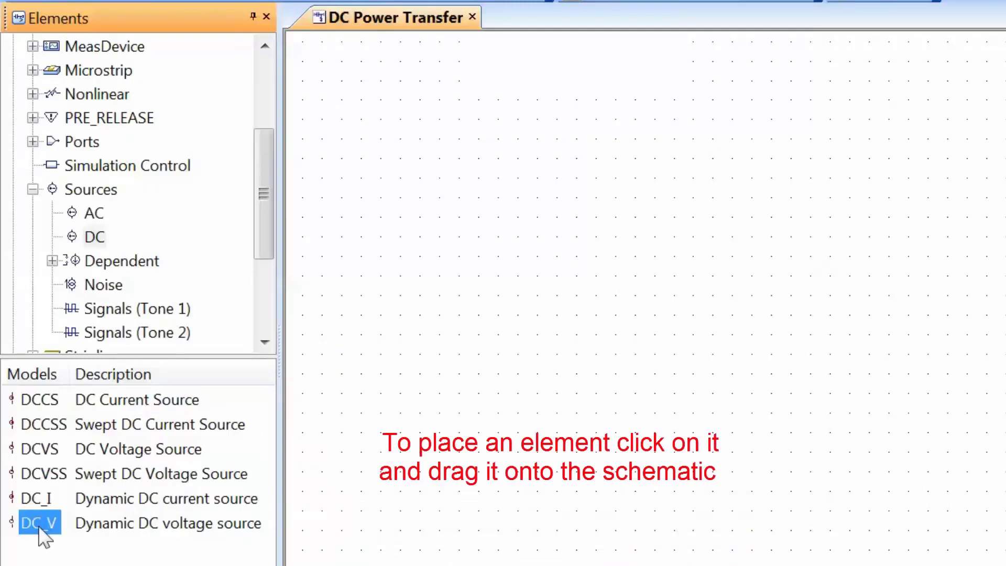
left_click_drag(39, 526, 686, 285)
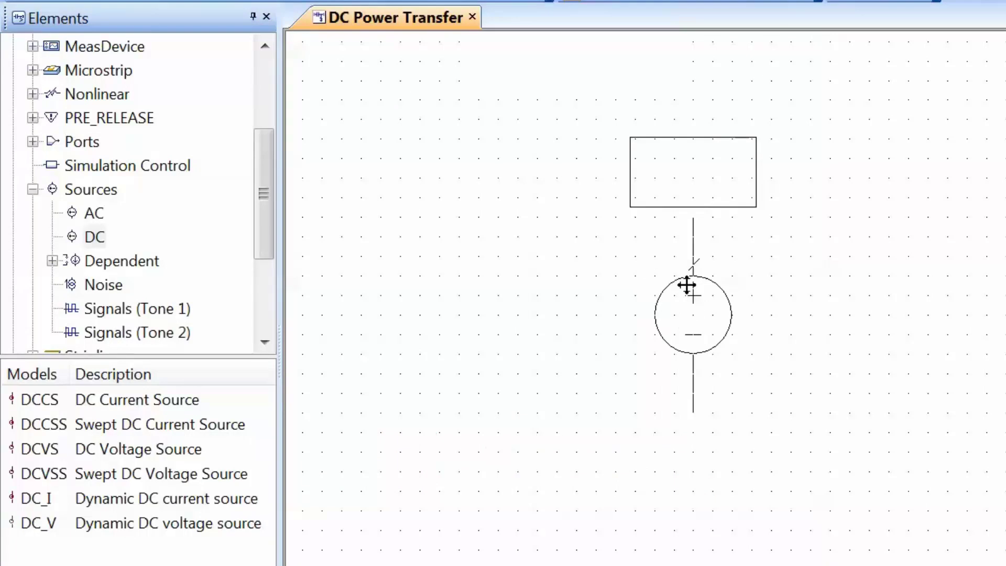
left_click(687, 285)
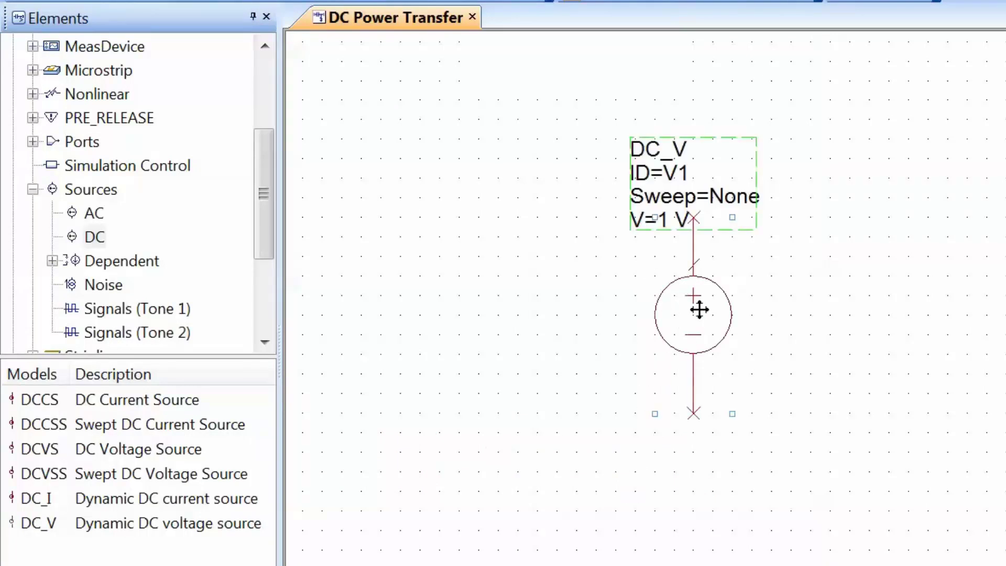
key("Delete")
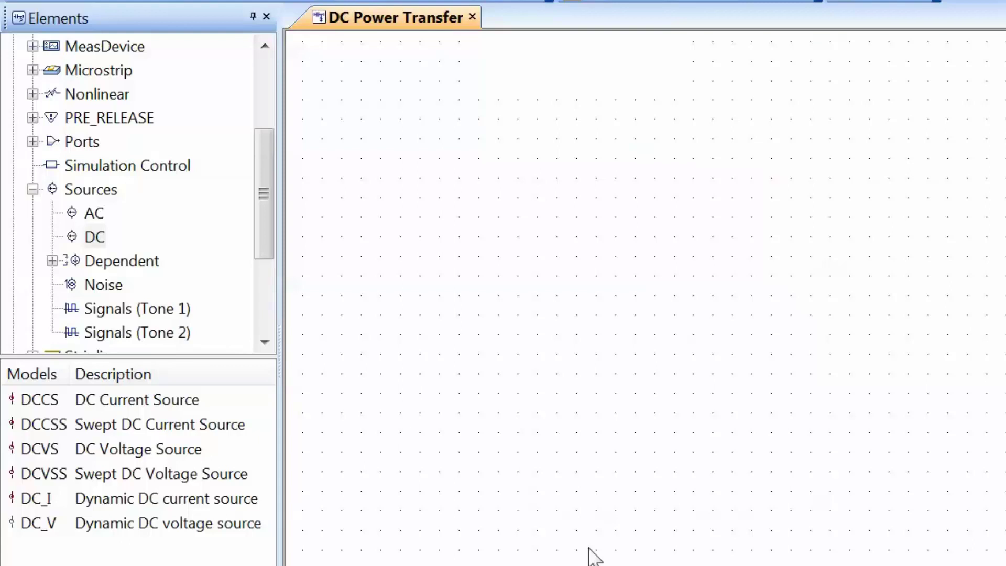
Search the circuit element list by name for DCVS, and clear the filter text.
key("ctrl+l")
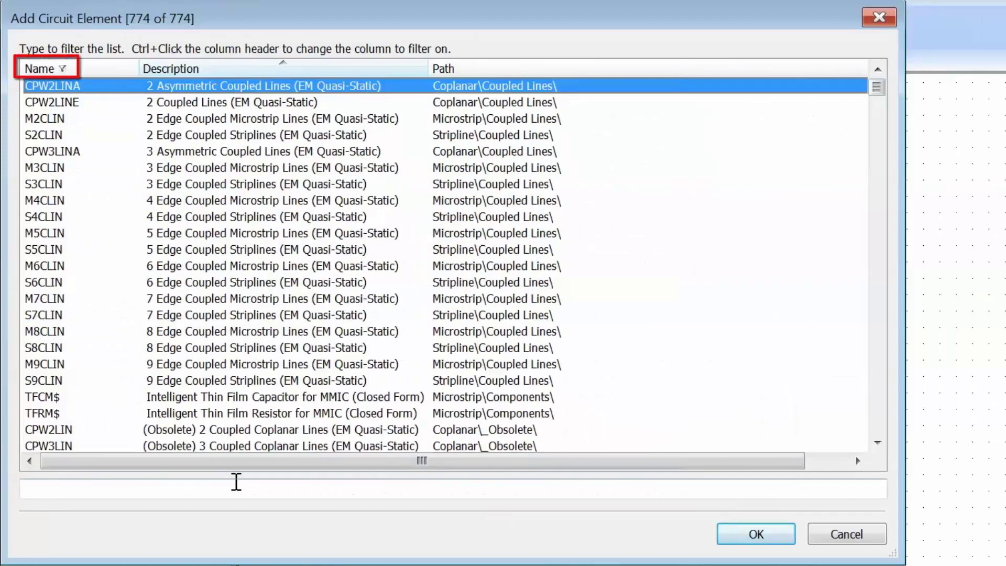
left_click(236, 482)
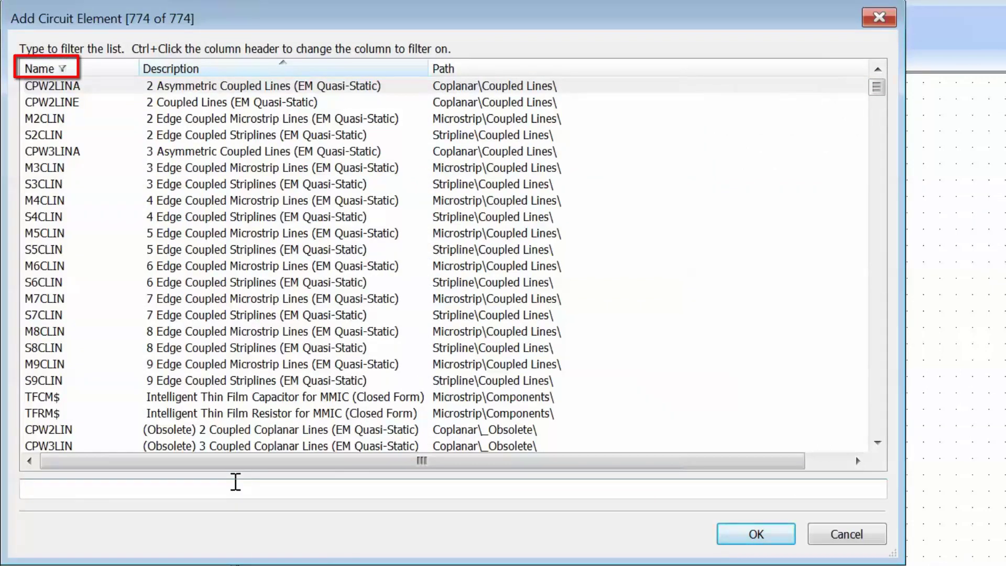
type("DCVS")
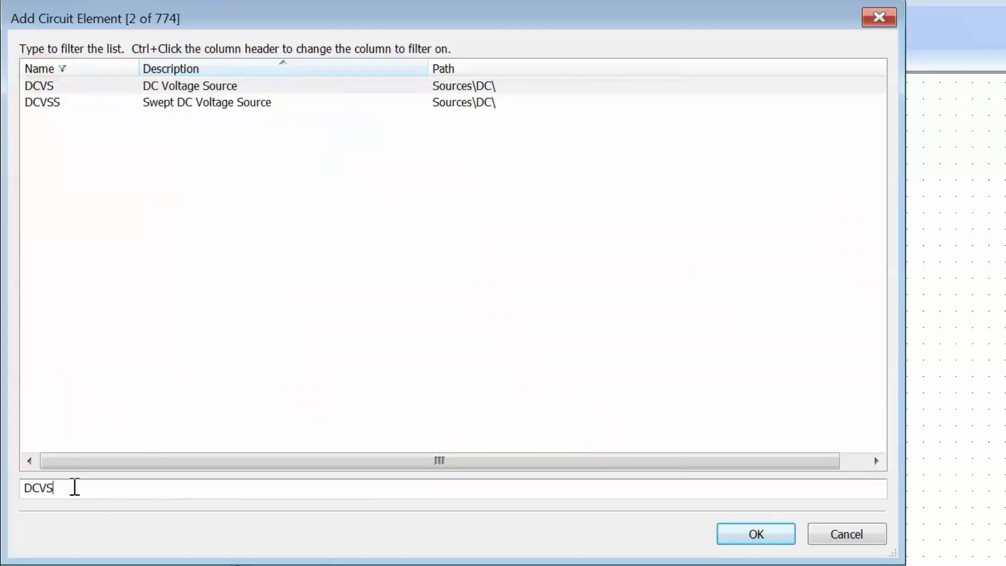
key("BackSpace")
key("BackSpace")
key("BackSpace")
key("BackSpace")
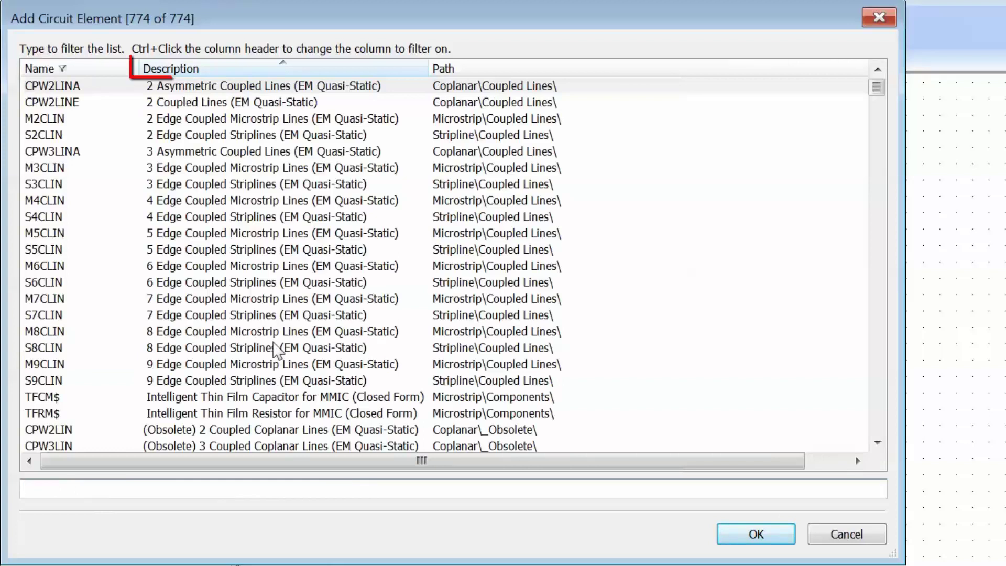
Filter the circuit elements by description for "dc voltage source" and place the DCVS DC Voltage Source on the schematic.
left_click(236, 69, "ctrl")
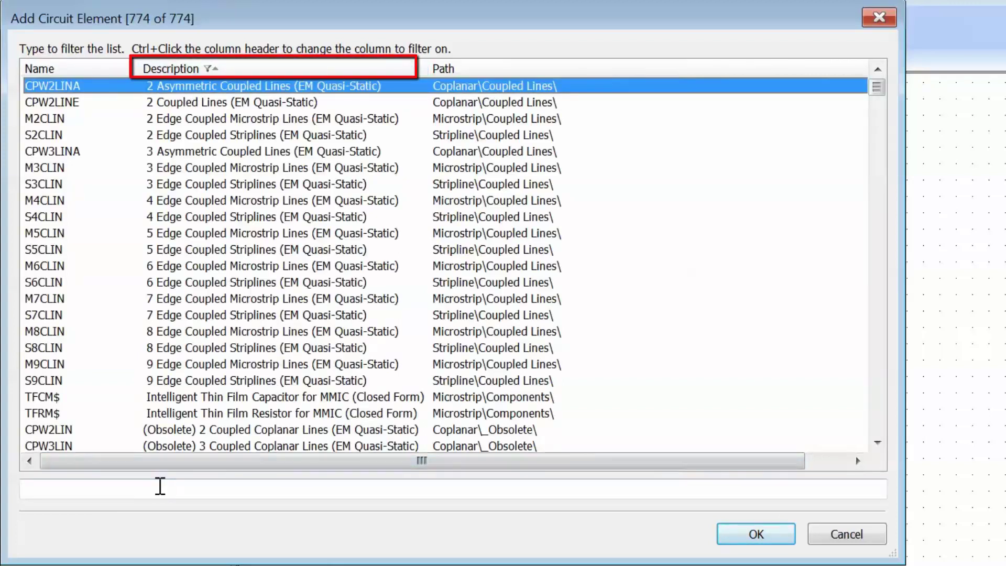
left_click(162, 485)
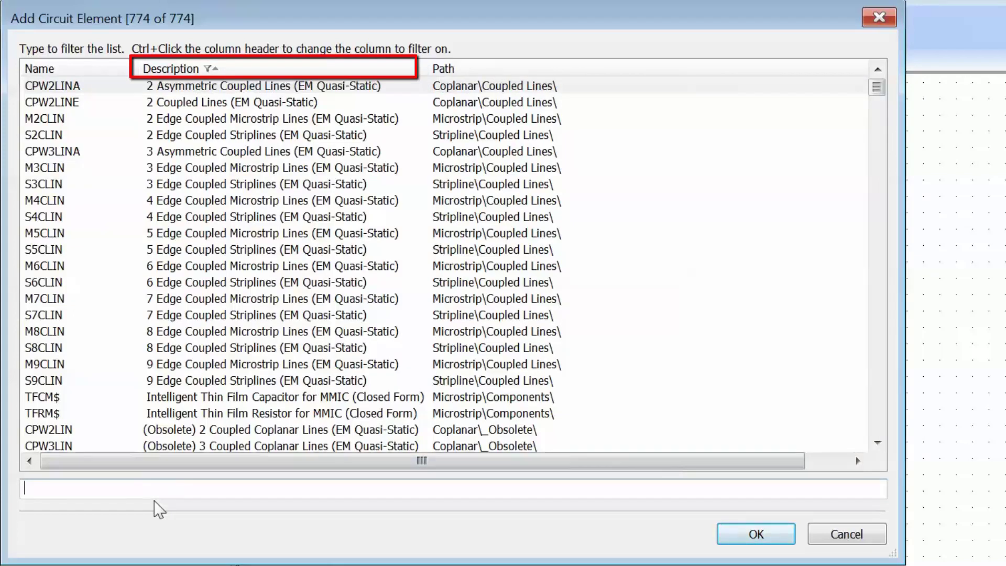
type("dc voltage source")
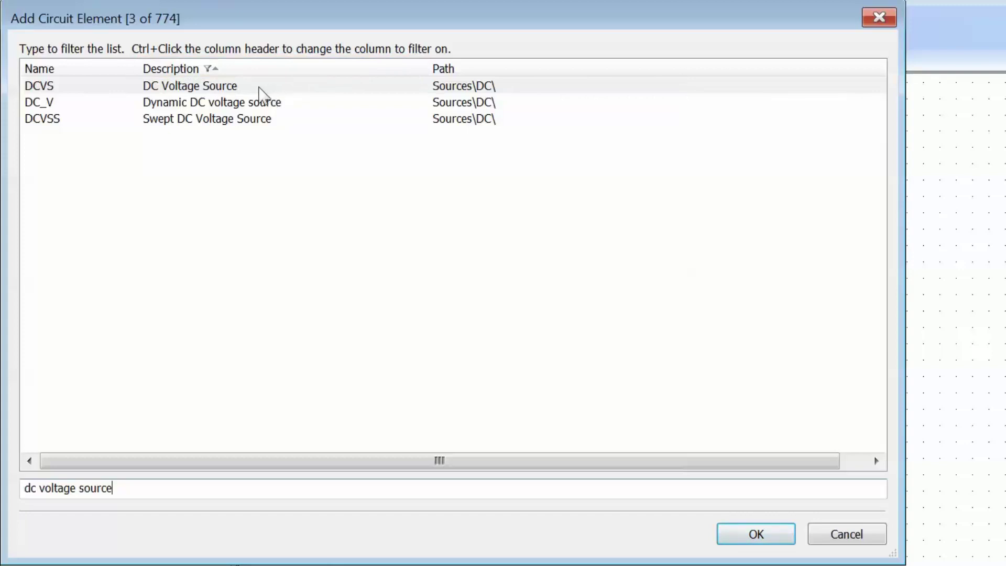
double_click(259, 87)
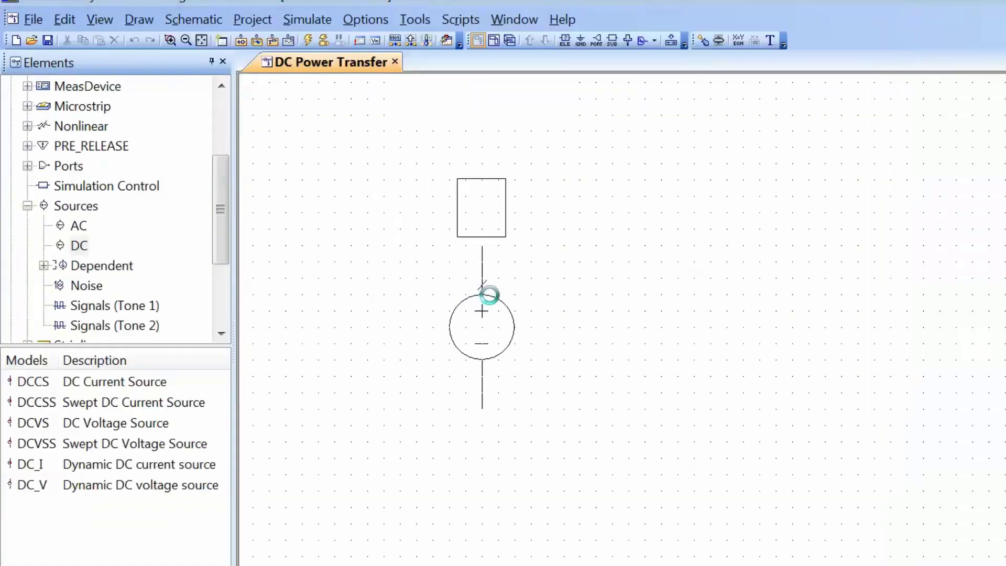
left_click(489, 294)
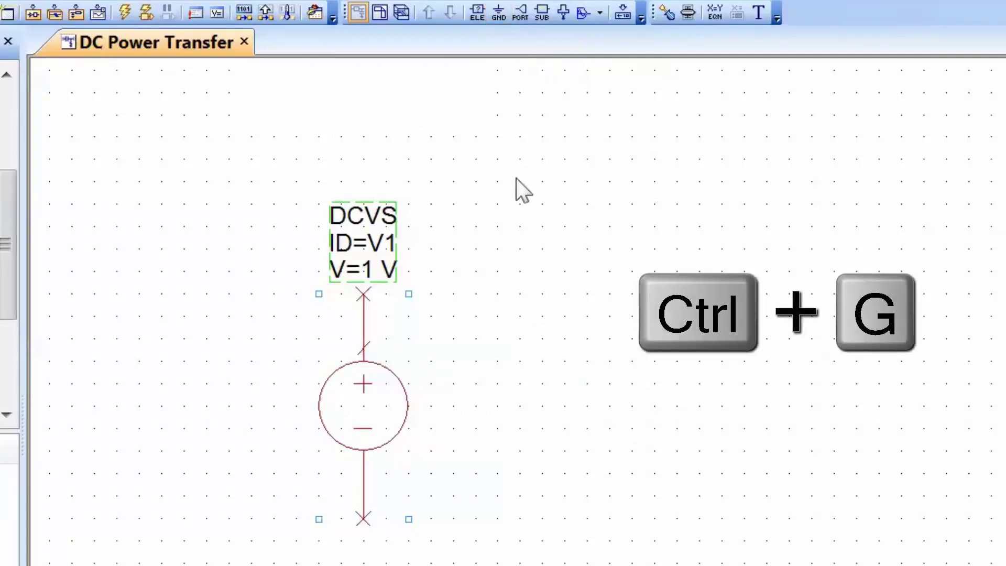
Attach a ground to the negative terminal of the DC voltage source.
key("ctrl+g")
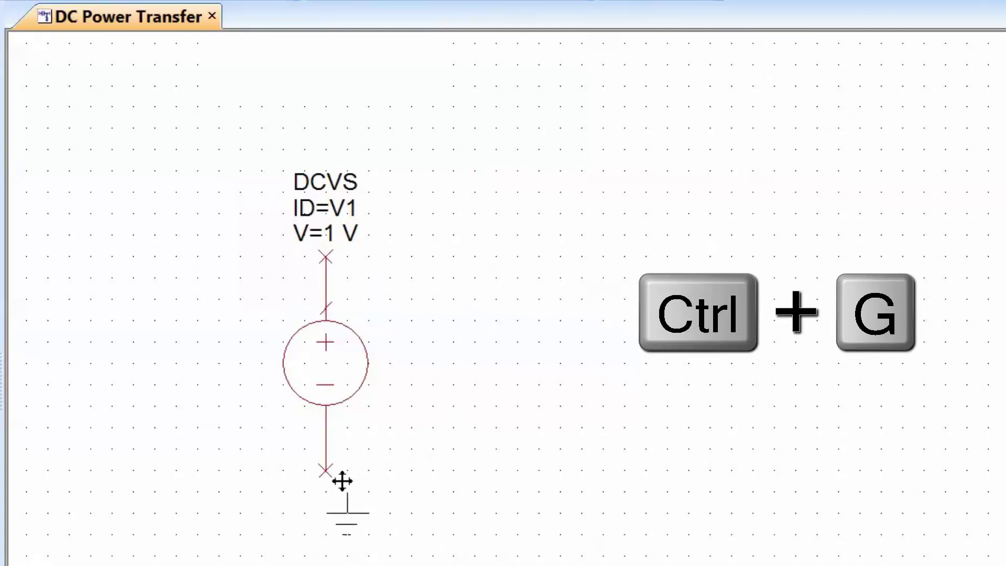
left_click(322, 474)
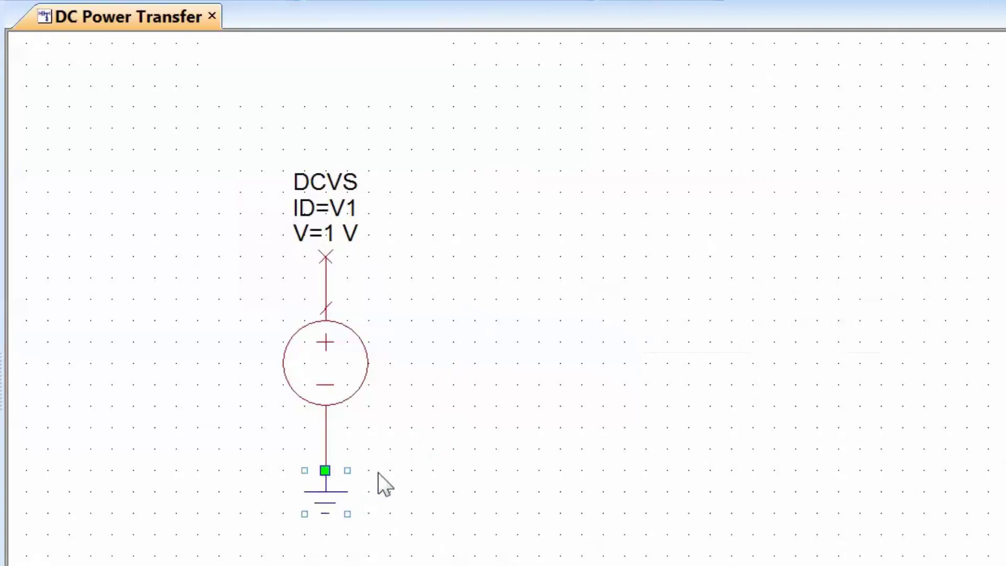
left_click(390, 464)
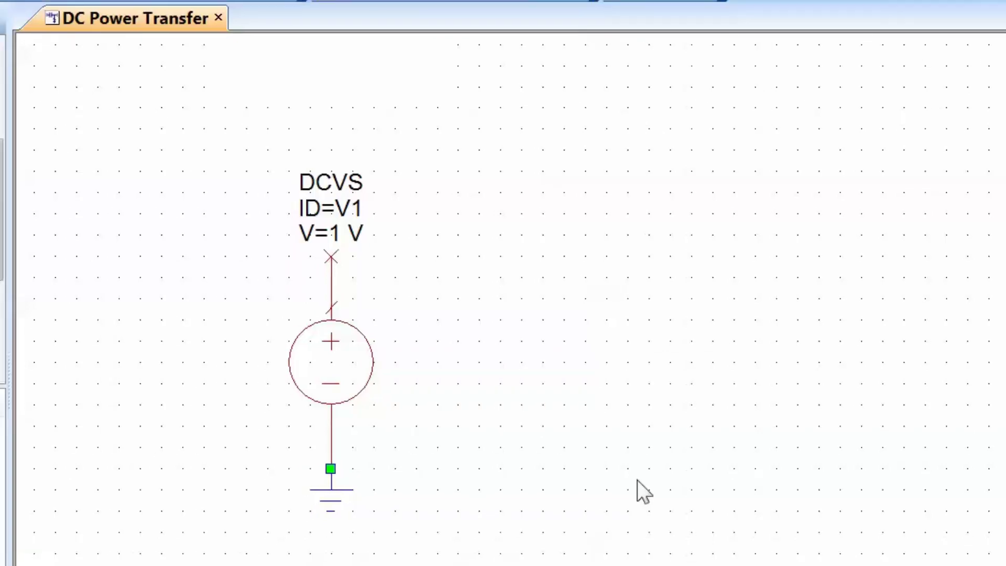
Find "resistor" by description in the circuit element list and place the RES Resistor (Closed Form) to the right of the voltage source.
key("ctrl+l")
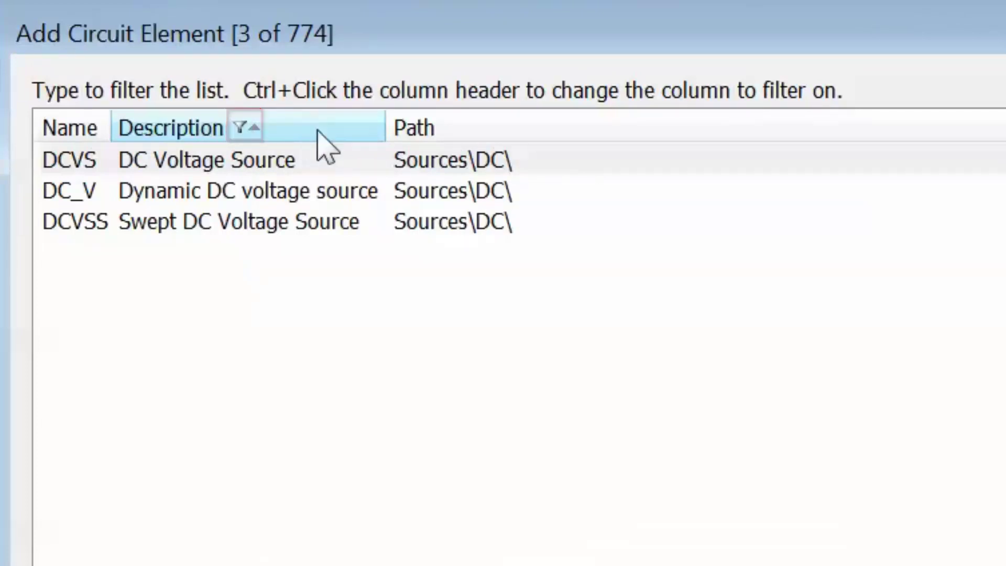
type("resistor")
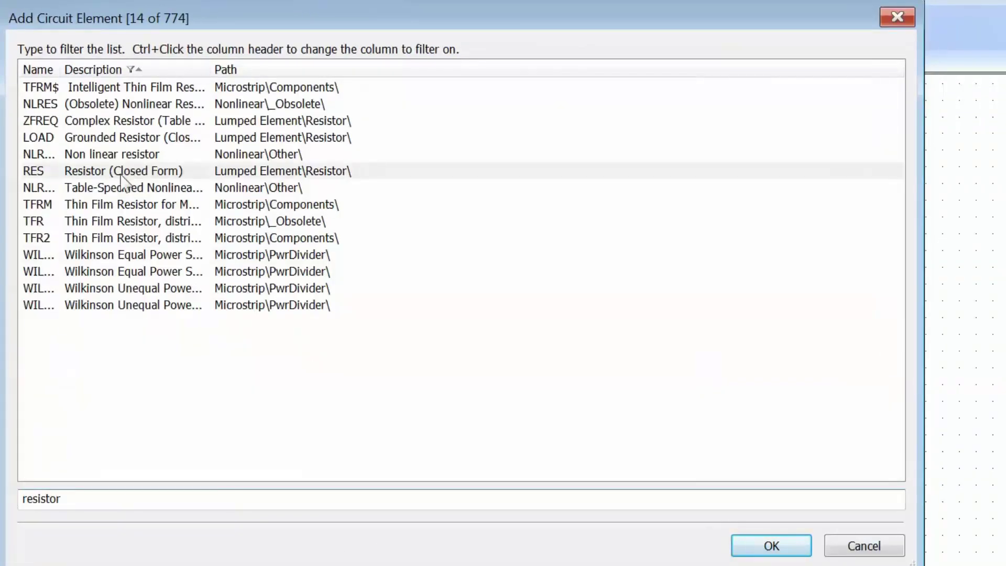
left_click(120, 175)
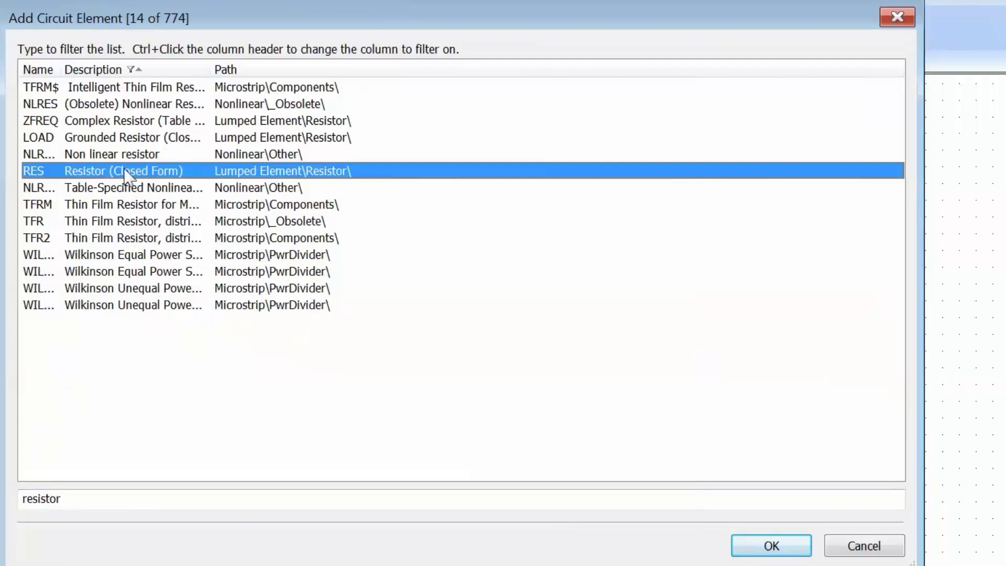
double_click(126, 172)
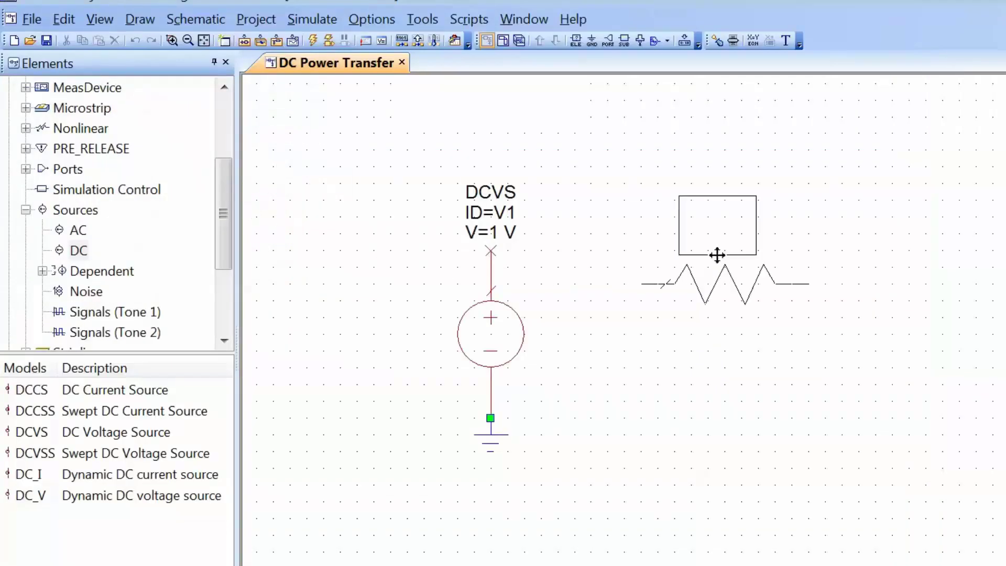
left_click(679, 209)
left_click(870, 207)
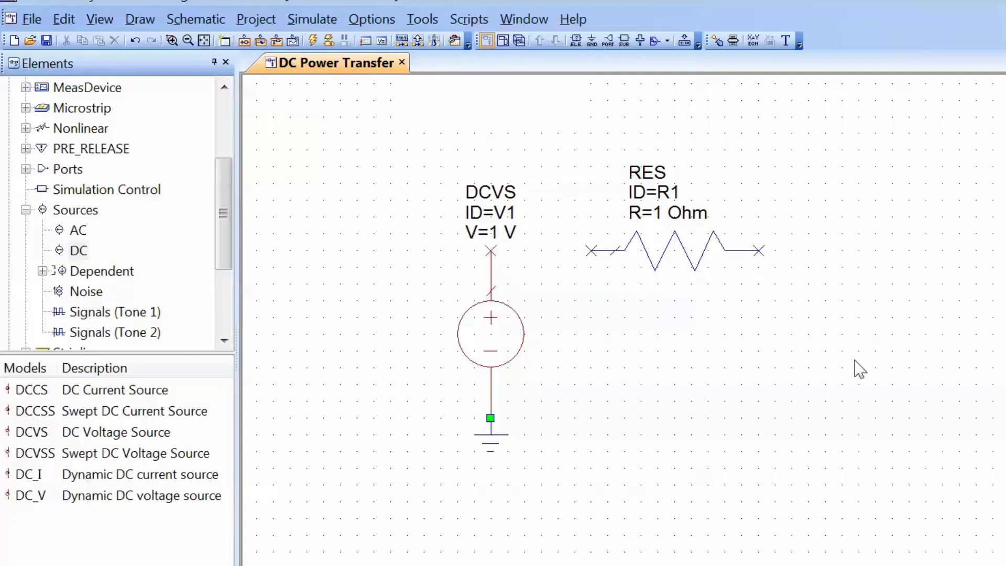
Search the circuit element list by name for "res".
key("ctrl+l")
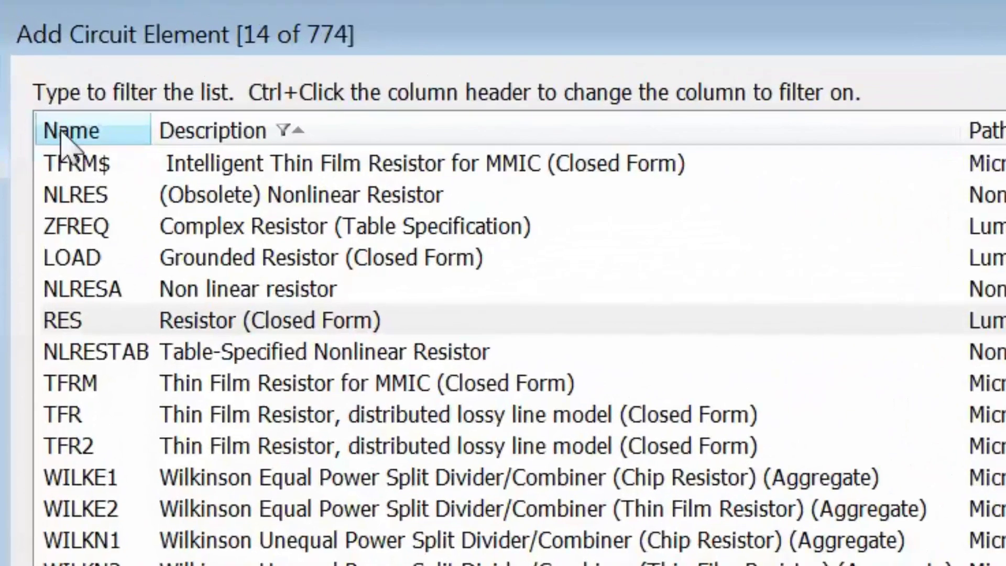
left_click(61, 137, "ctrl")
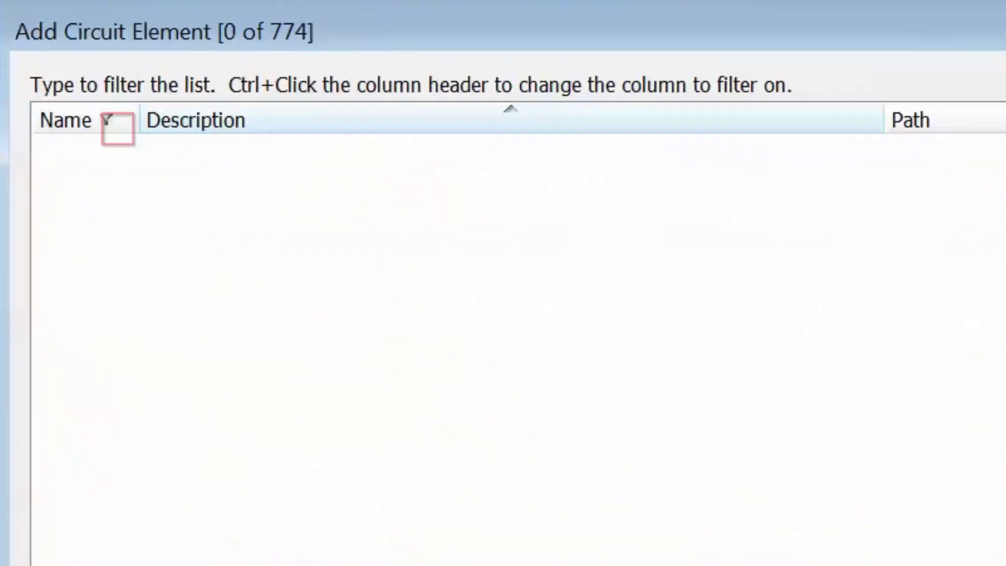
type("res")
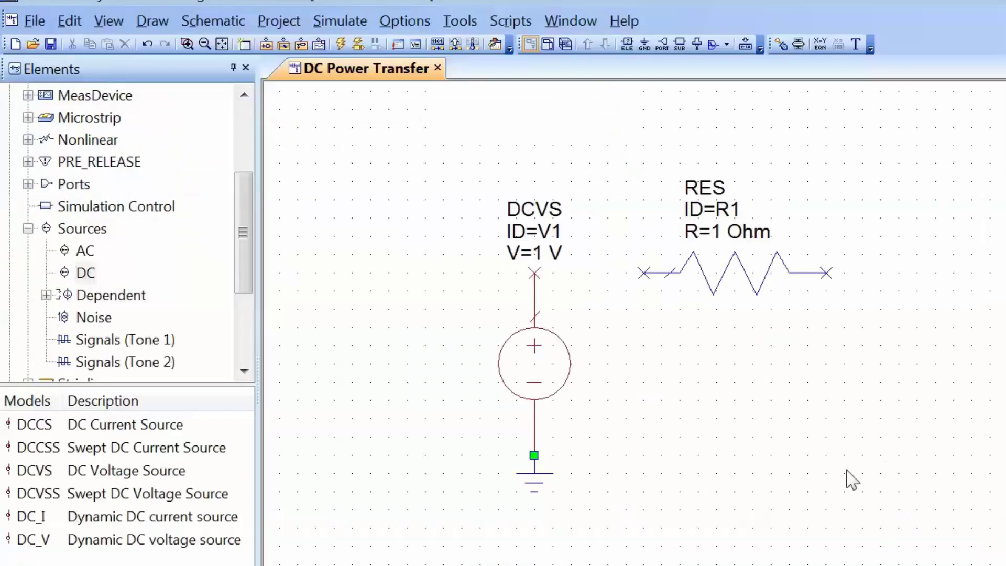
Duplicate the RES resistor, rotate the copy to vertical, and place it to the right of the original.
left_click(693, 258)
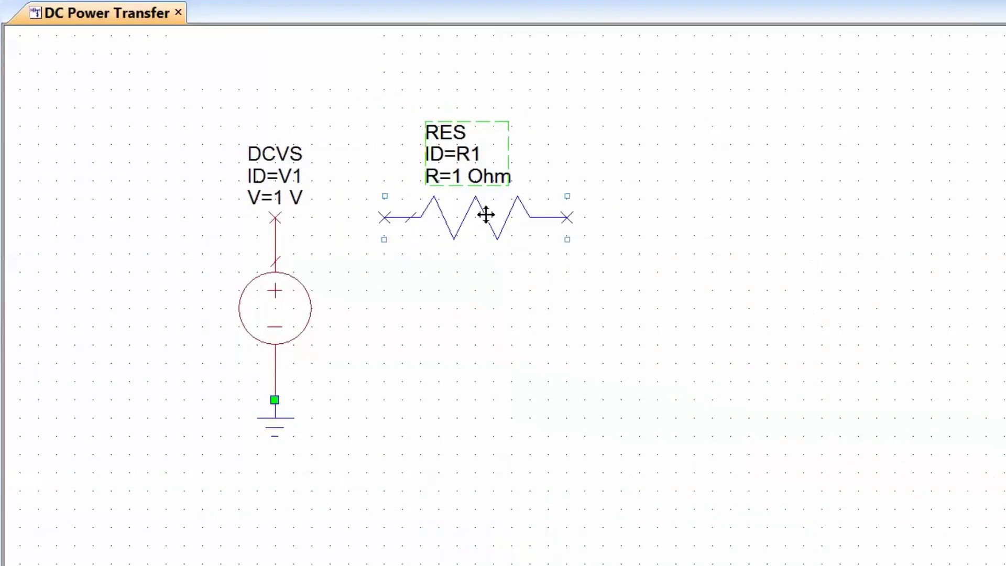
key("ctrl+c")
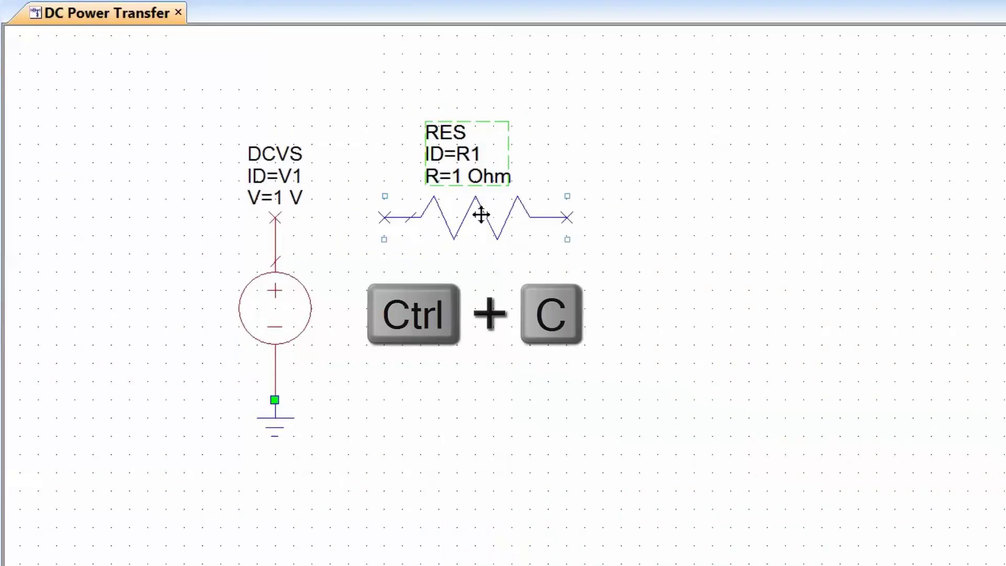
key("ctrl+v")
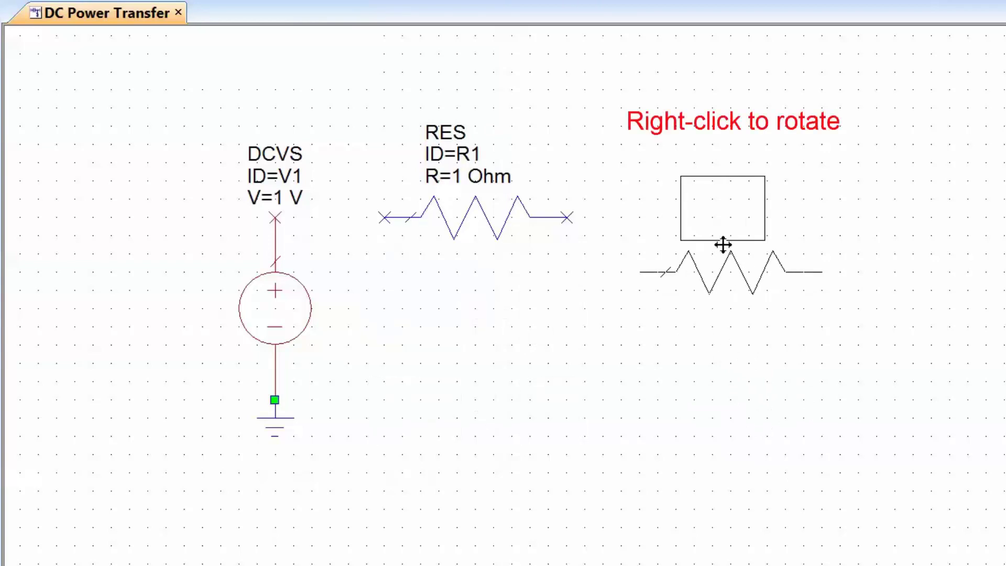
right_click(723, 244)
right_click(723, 243)
right_click(723, 252)
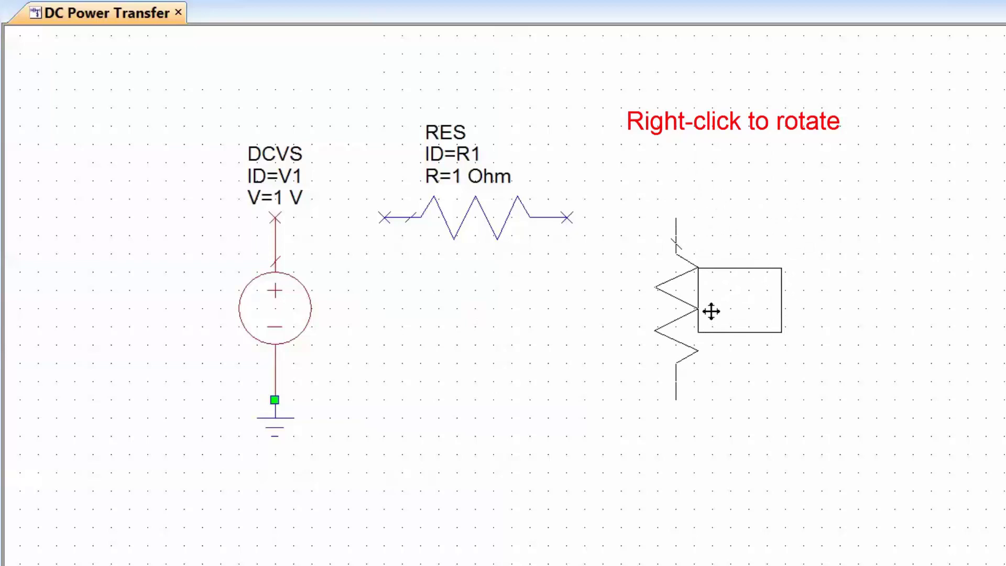
left_click(711, 311)
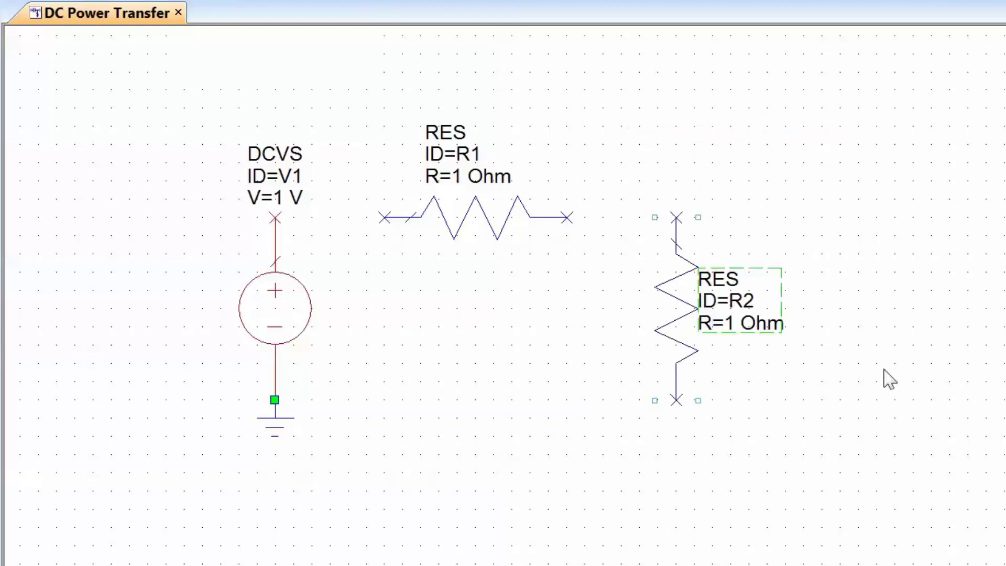
Attach a ground to the lower terminal of the vertical resistor.
key("ctrl+g")
key("ctrl+g")
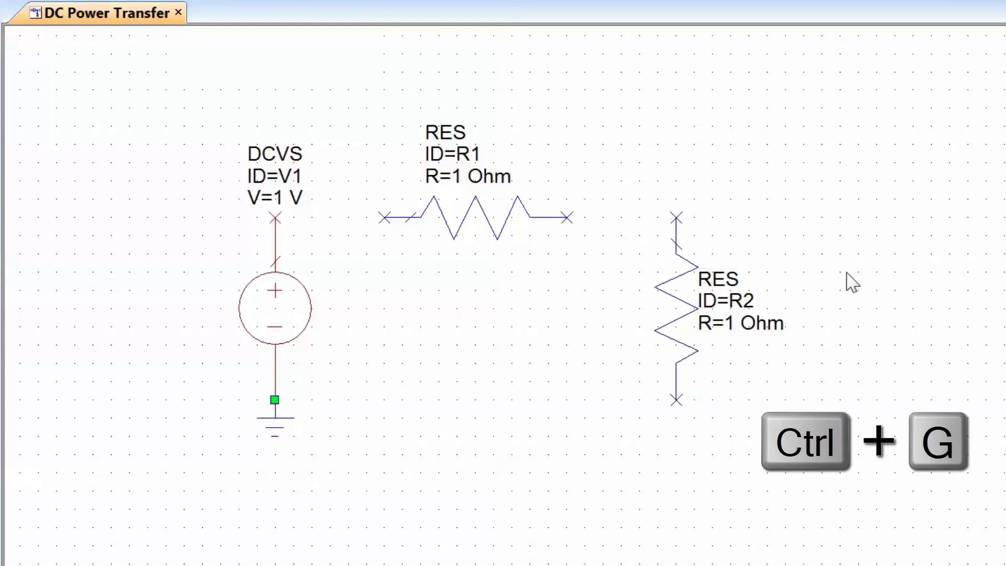
left_click(675, 400)
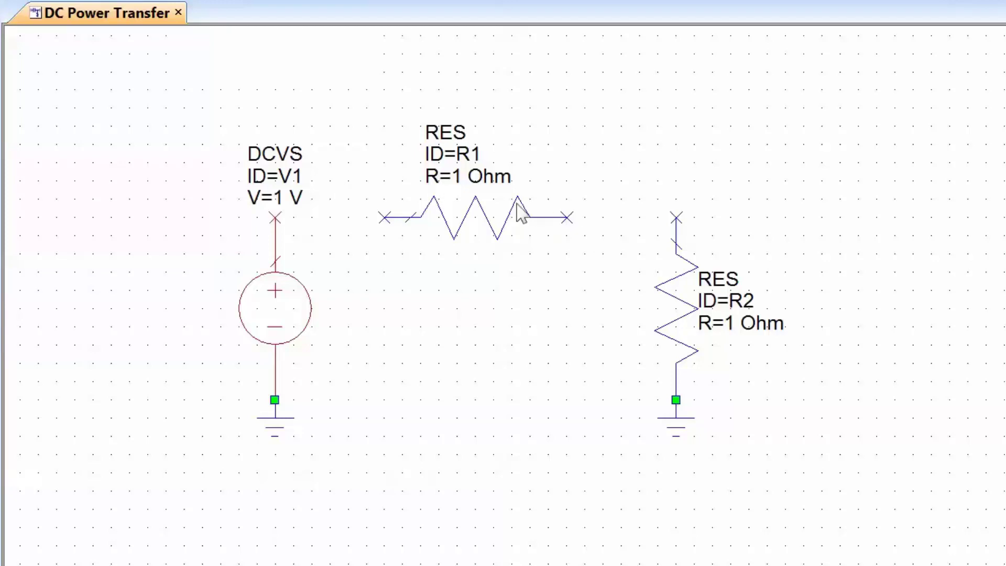
Rename the horizontal resistor's ID to RS.
double_click(469, 155)
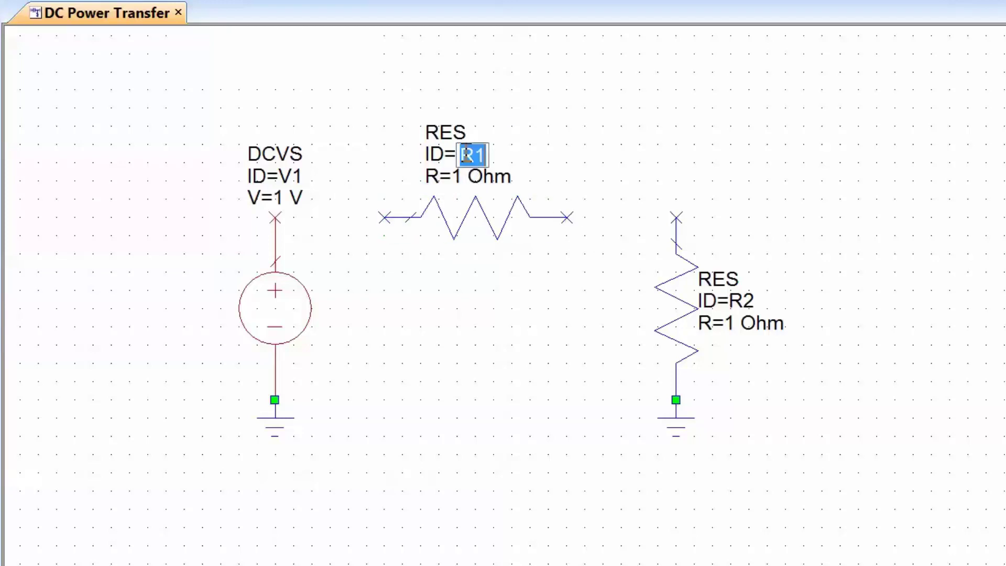
type("R")
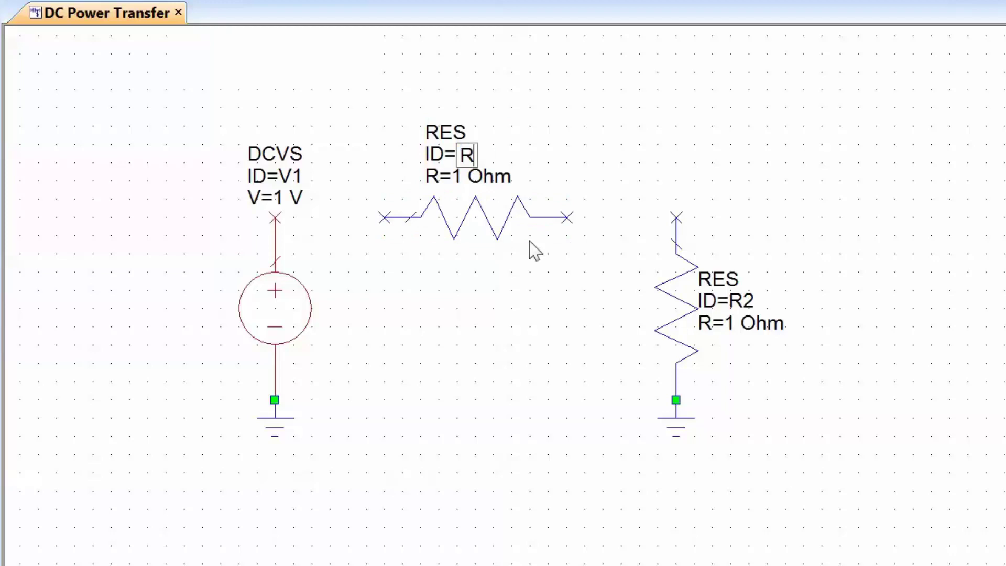
type("S")
key("Return")
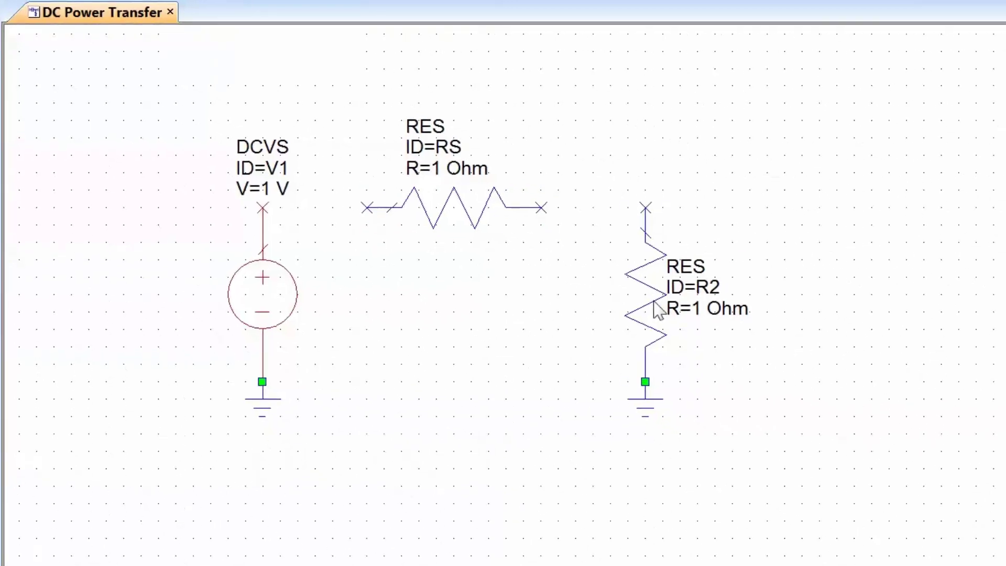
Change the vertical resistor's ID to RL in its element properties.
right_click(685, 316)
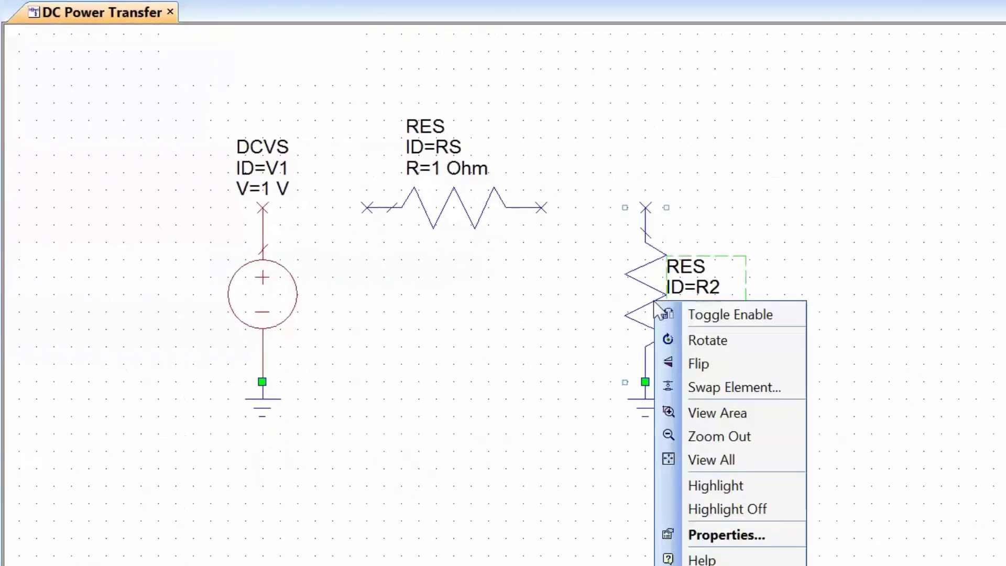
left_click(700, 534)
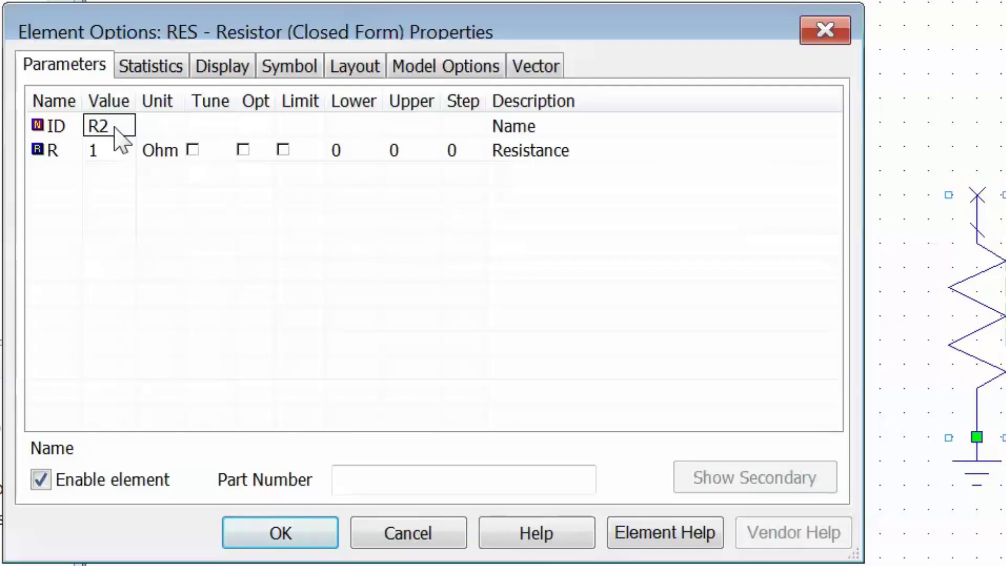
left_click(117, 126)
key("BackSpace")
type("S")
key("Return")
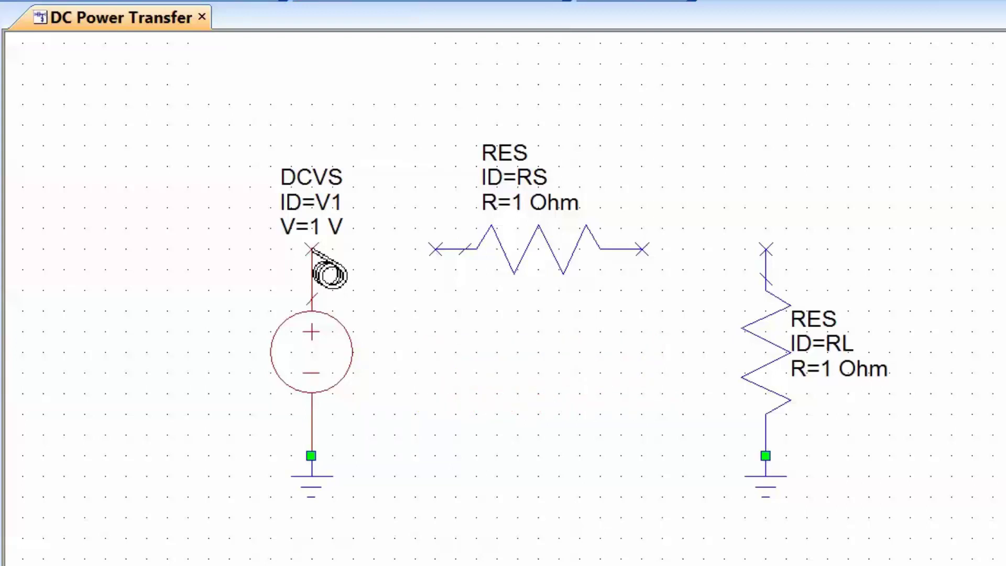
Wire the voltage source's positive terminal to resistor RS, and the other end of RS to the upper terminal of RL.
left_click(312, 249)
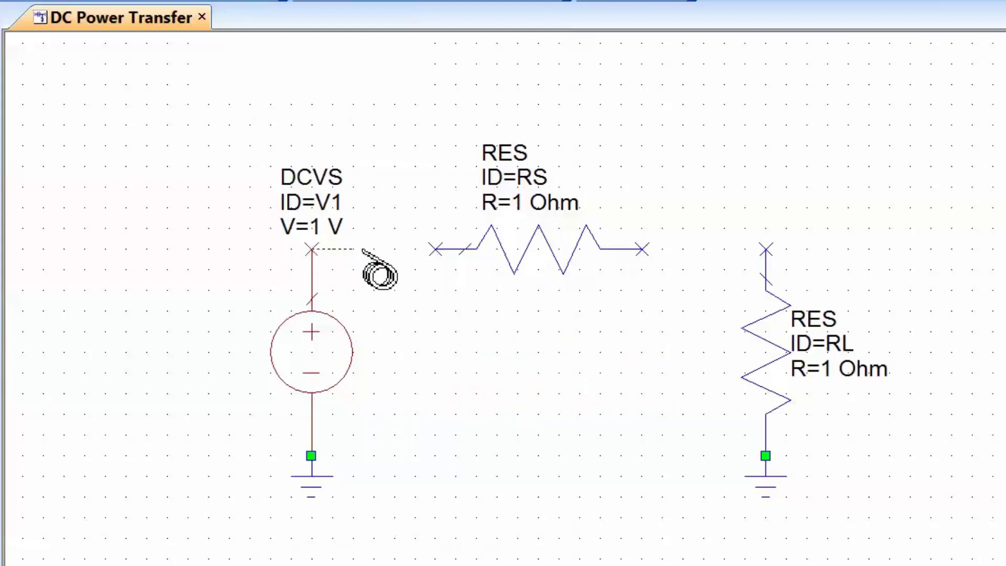
left_click(434, 249)
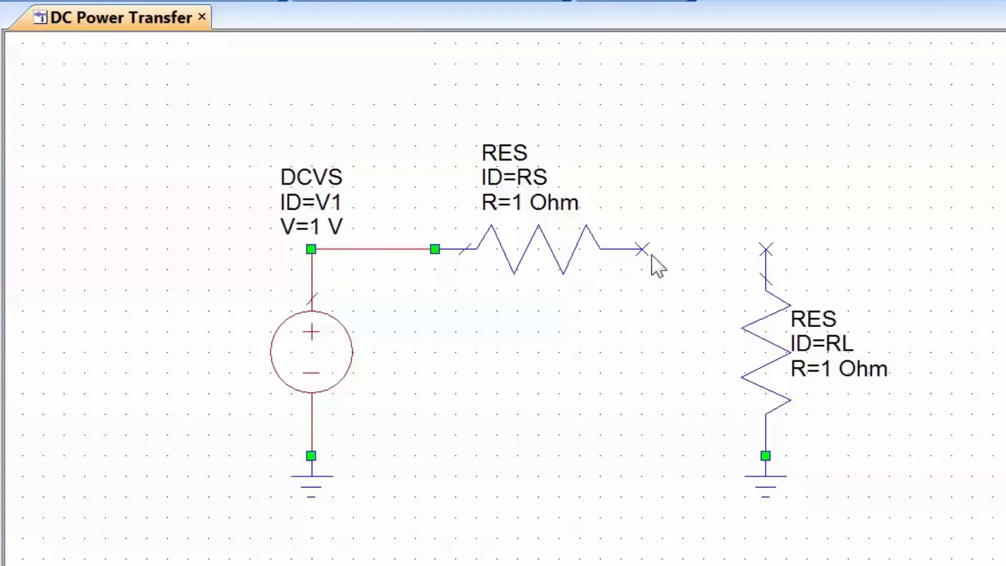
left_click(643, 249)
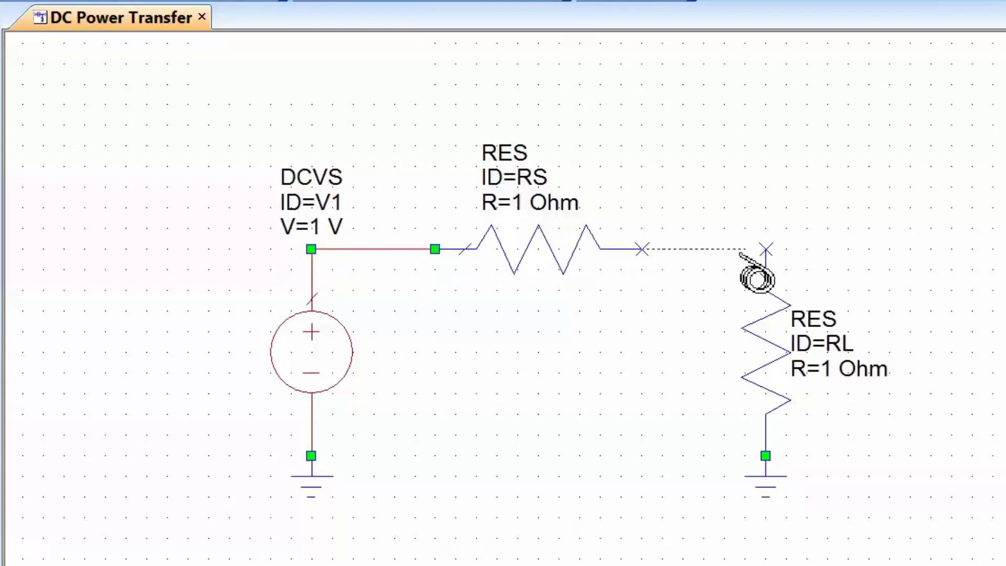
left_click(765, 249)
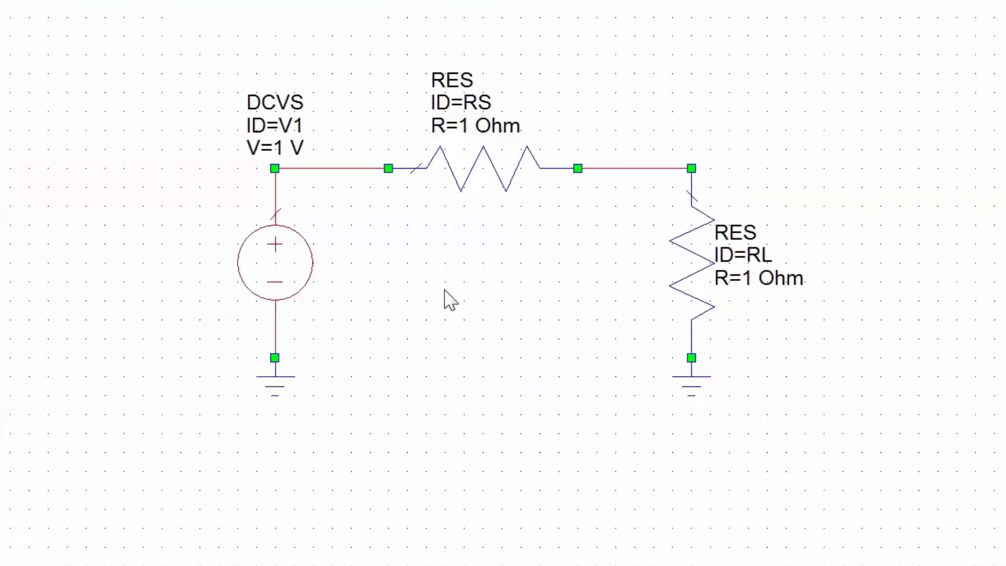
Set the DC voltage source's voltage to 2 V.
right_click(282, 254)
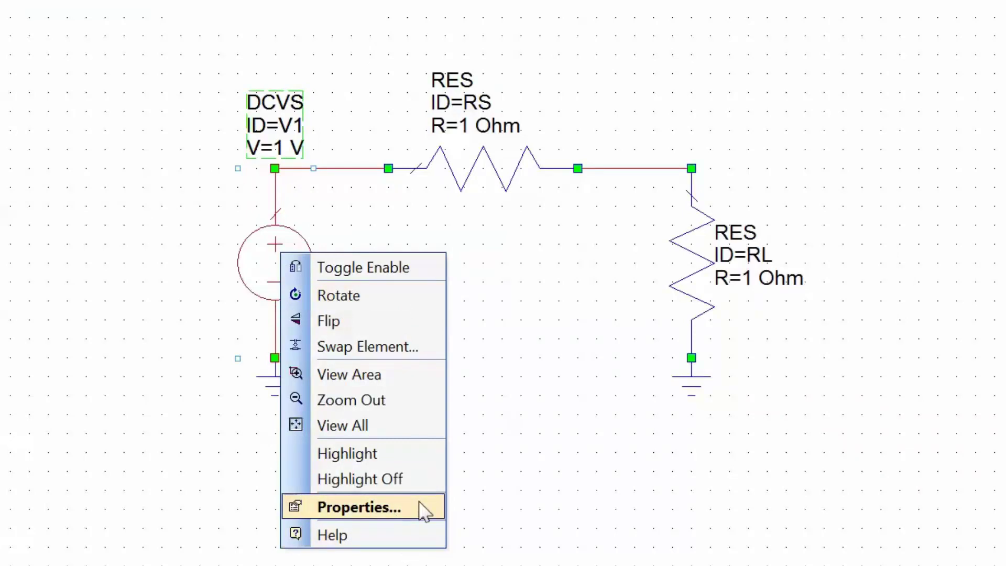
left_click(597, 485)
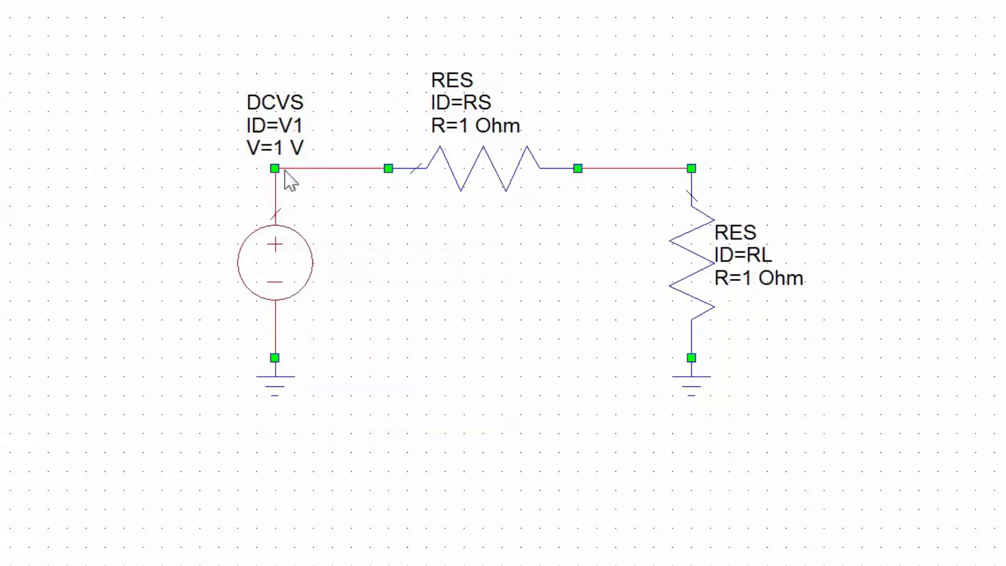
double_click(282, 149)
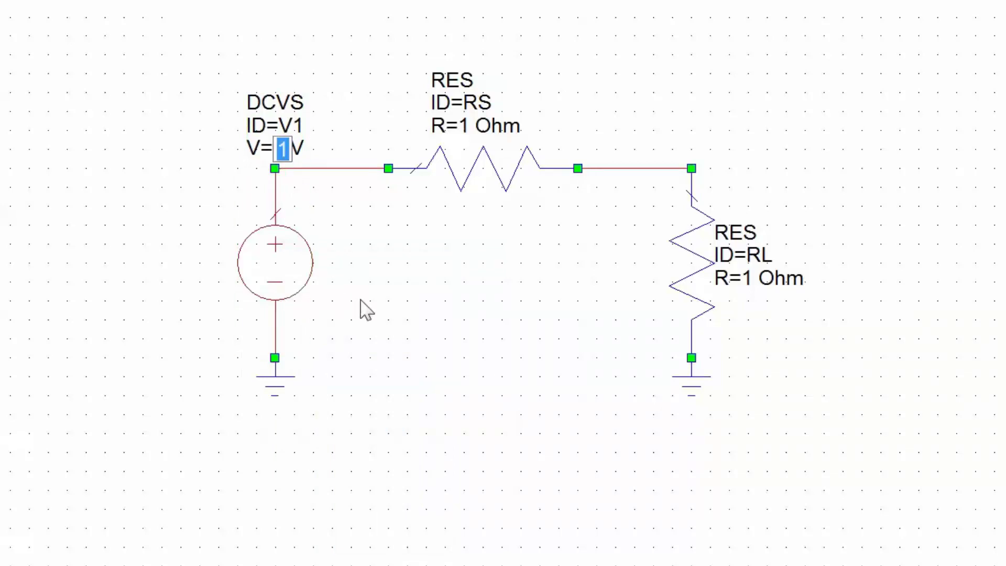
type("2")
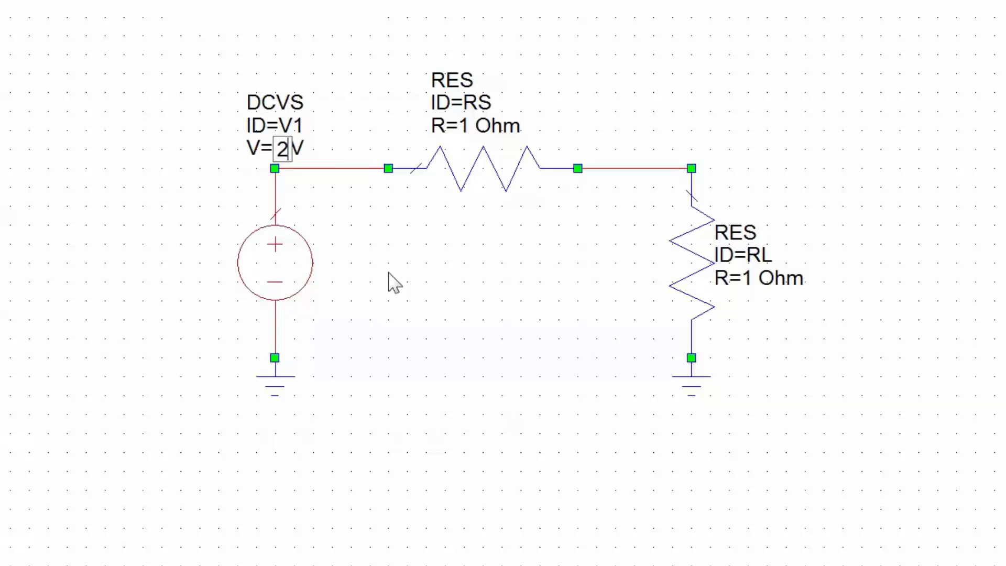
key("Return")
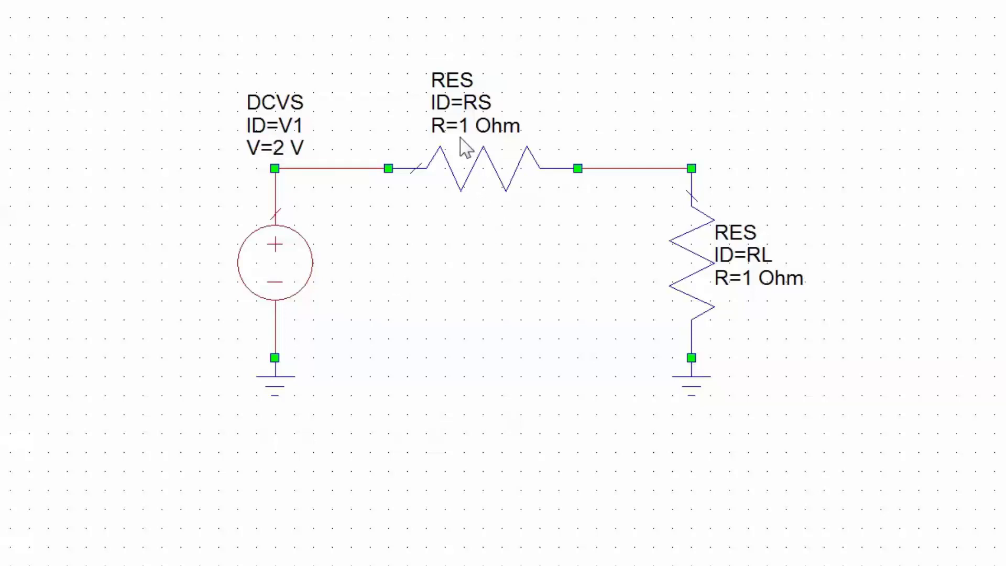
Set the resistances of both RS and RL to 50 Ohm.
double_click(463, 129)
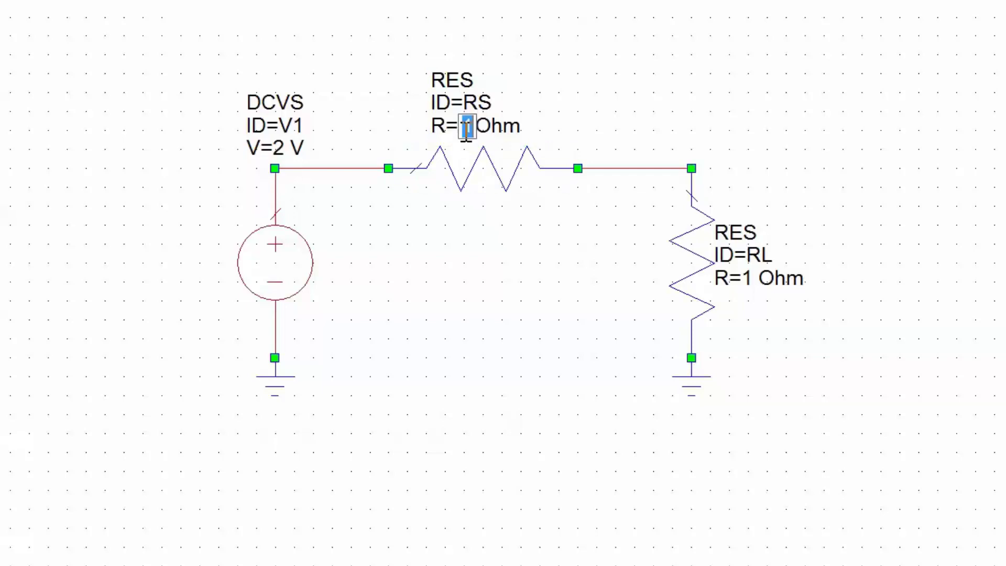
type("50")
key("Return")
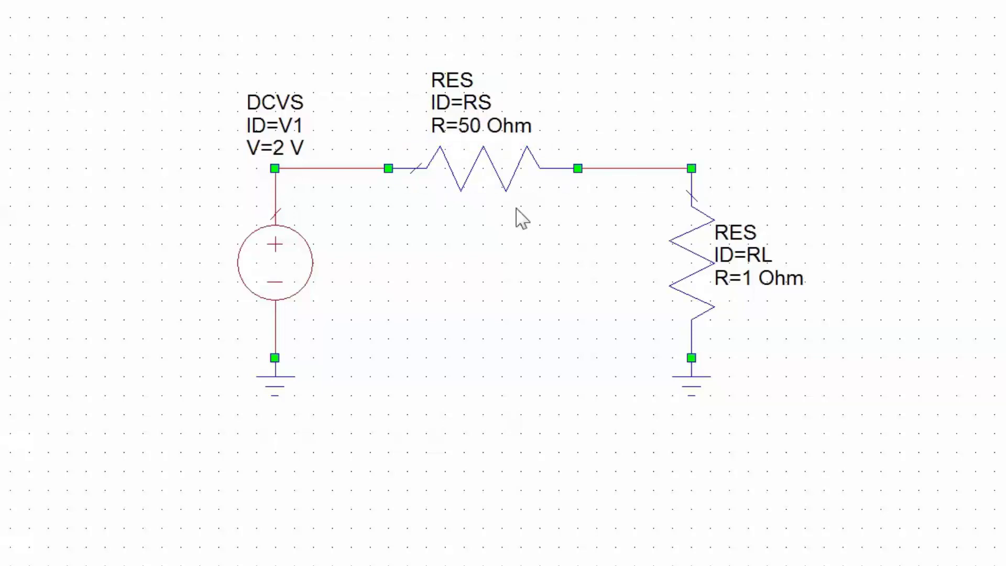
double_click(752, 285)
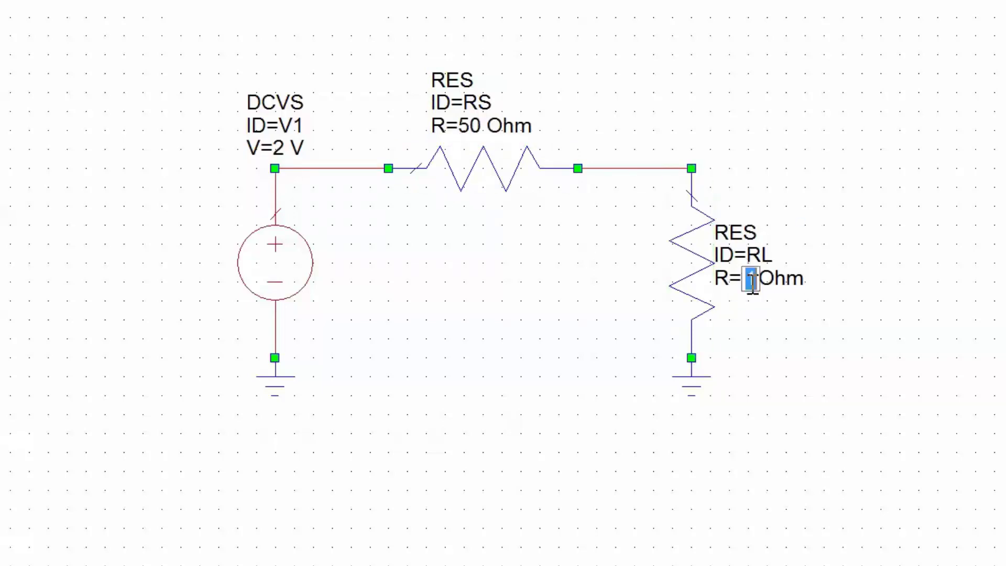
type("50")
key("Return")
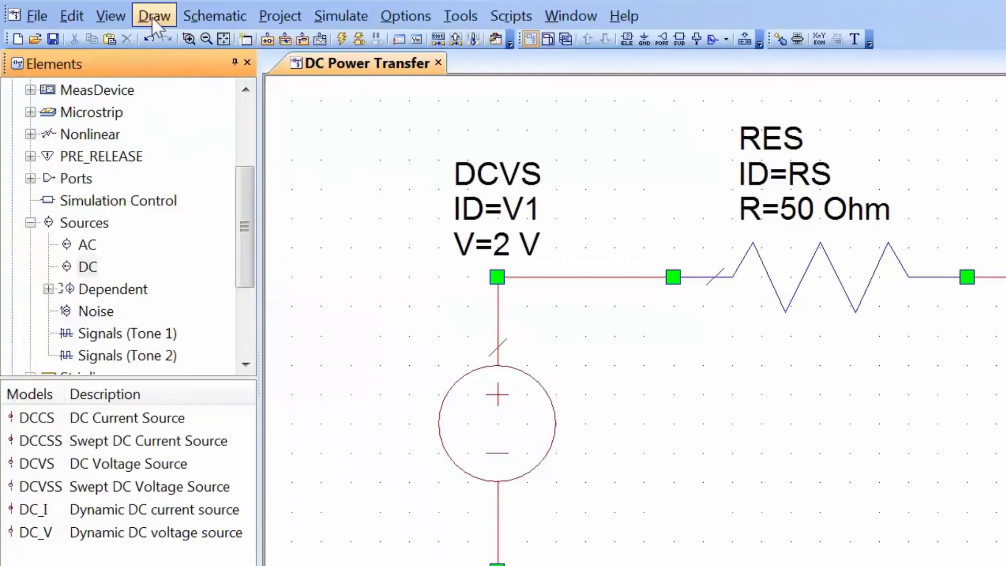
Add a DCIA annotation for the DC input current of all elements to the DC Power Transfer schematic.
left_click(153, 15)
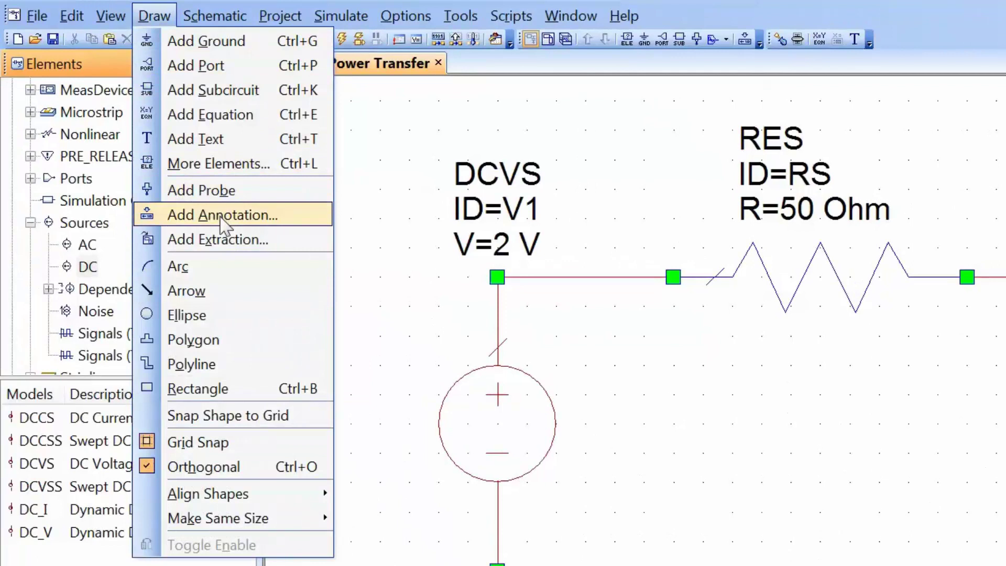
left_click(344, 292)
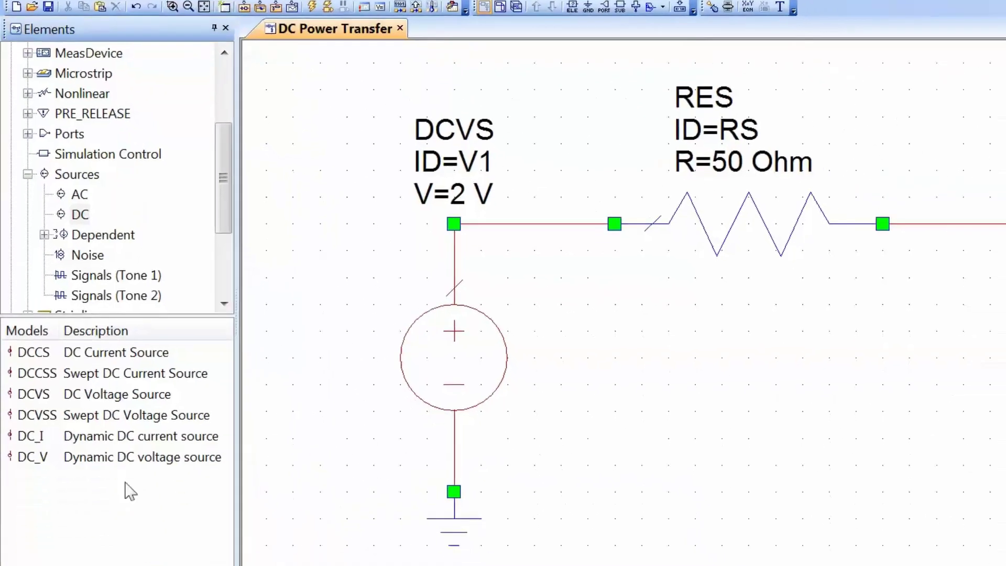
left_click(30, 565)
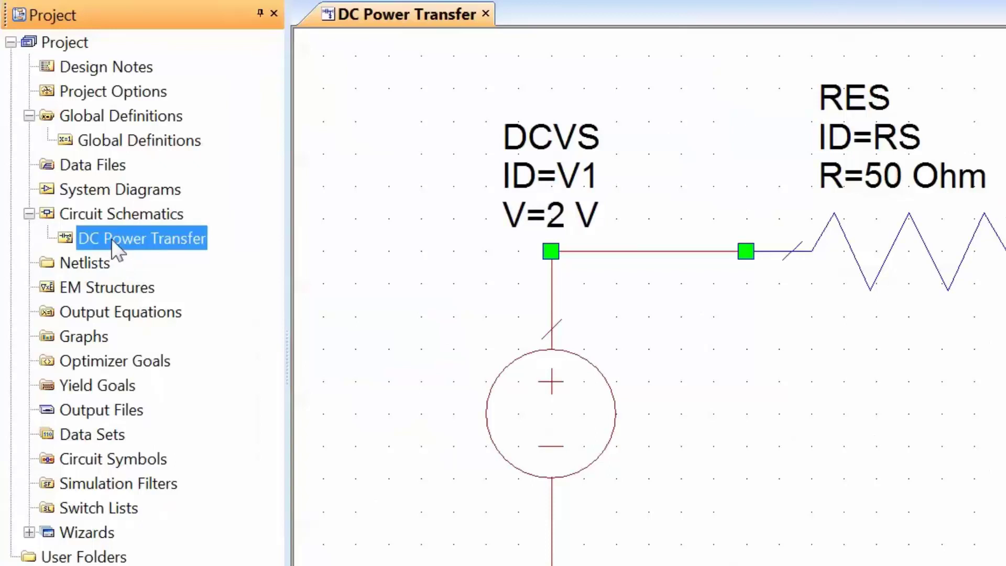
right_click(109, 238)
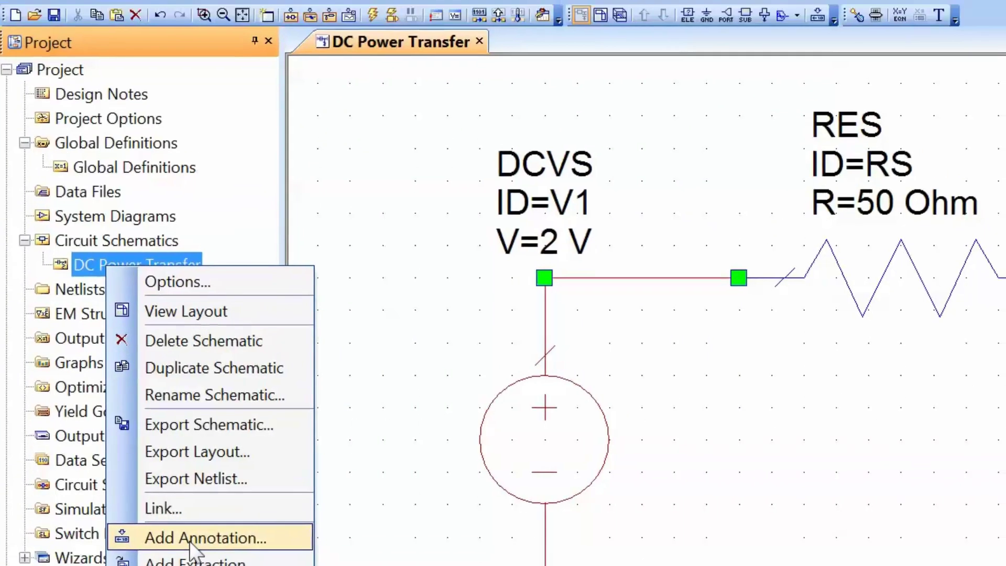
left_click(190, 543)
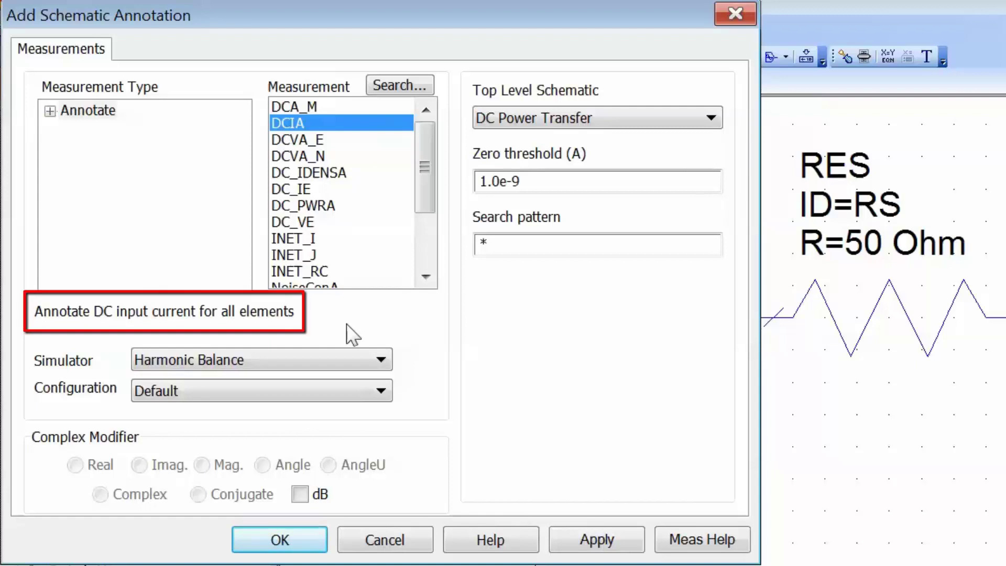
left_click(597, 545)
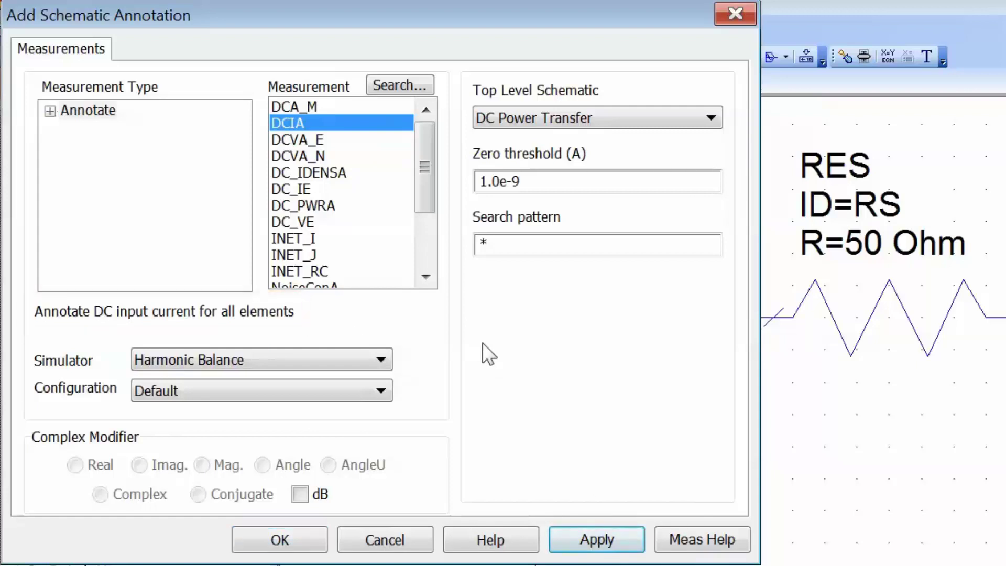
Add a DCVA_E annotation for the DC voltage of two-terminal elements to the DC Power Transfer schematic and analyze the circuit.
left_click(317, 141)
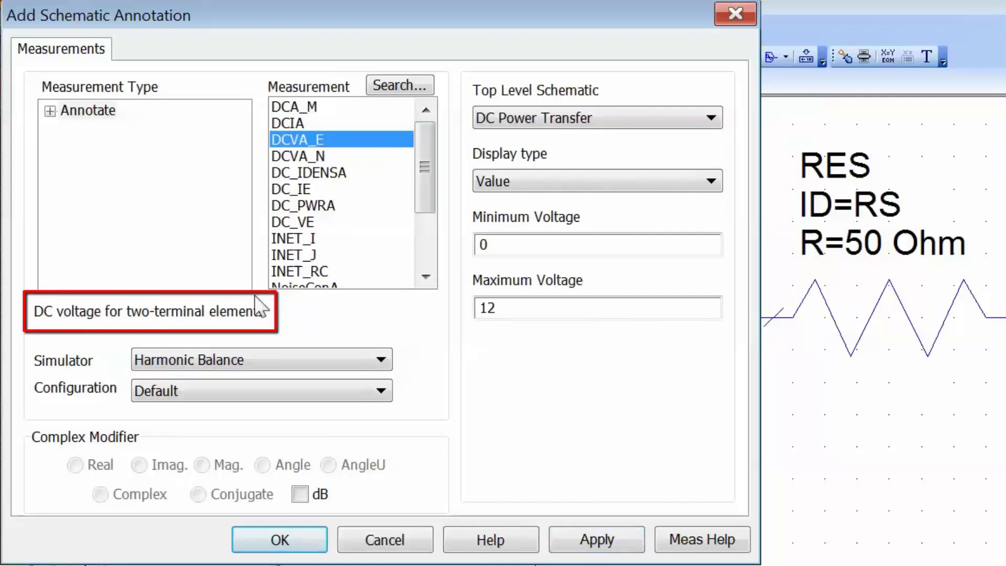
left_click(595, 545)
left_click(287, 539)
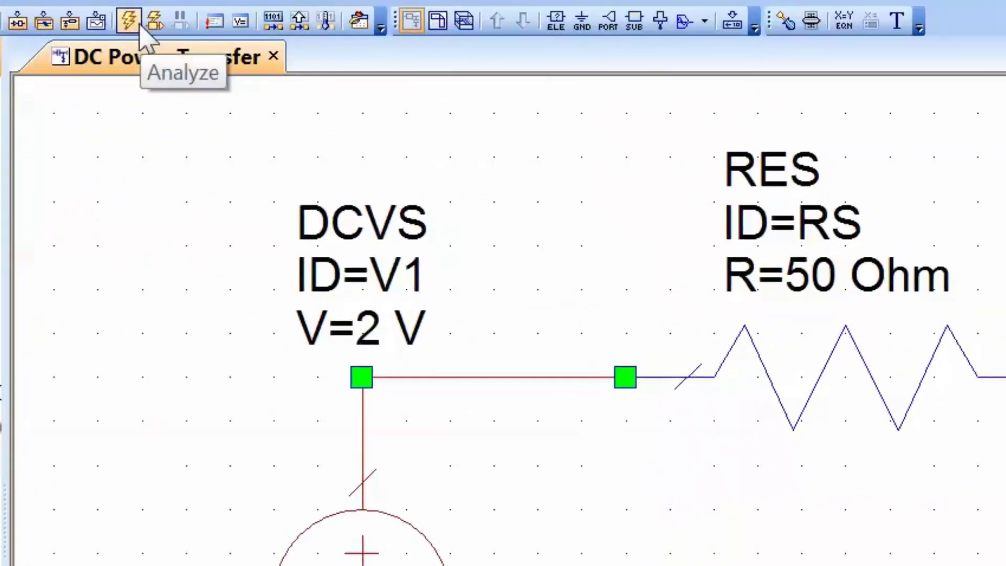
left_click(129, 21)
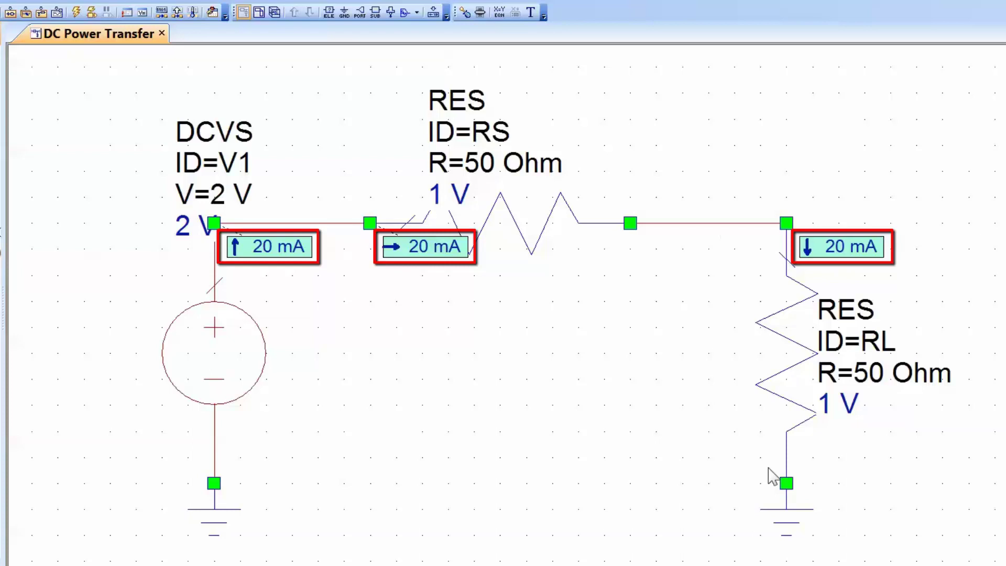
Move the voltage source's parameter text to the left, clear of the wire and its connection node.
left_click(187, 225)
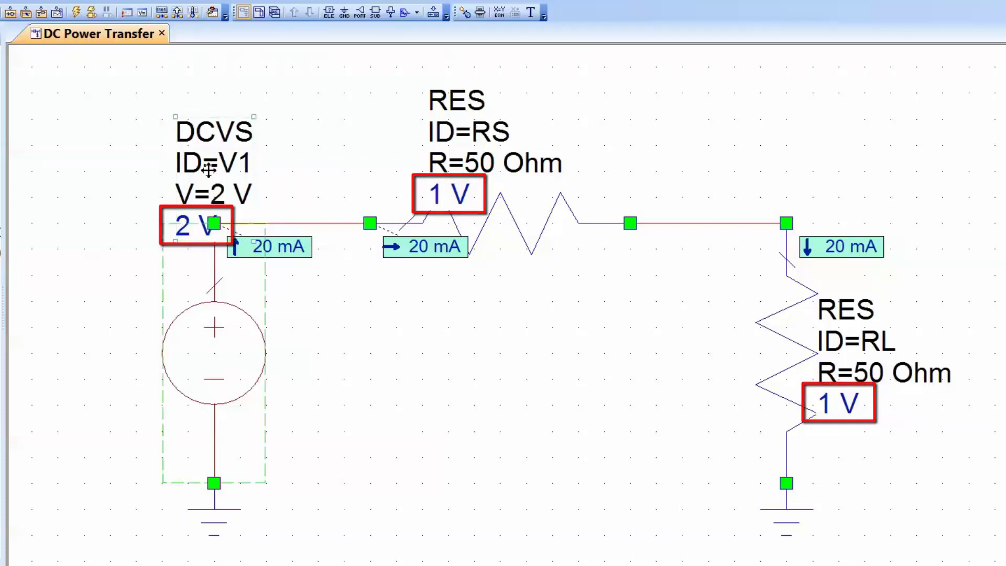
left_click_drag(207, 162, 180, 166)
left_click(125, 243)
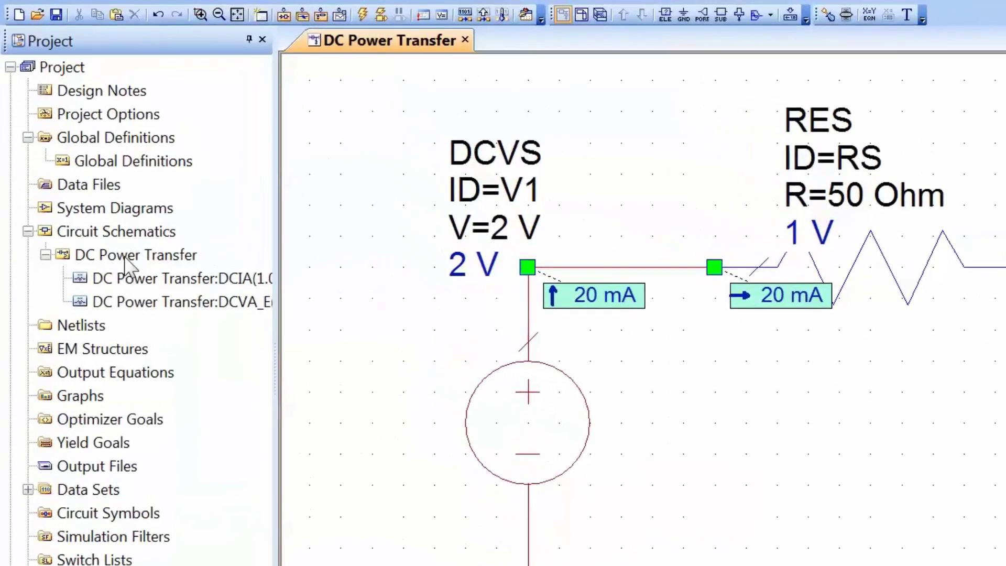
Add a DC_PWRA annotation with On Device display for the DC power of all elements and analyze the circuit.
right_click(125, 257)
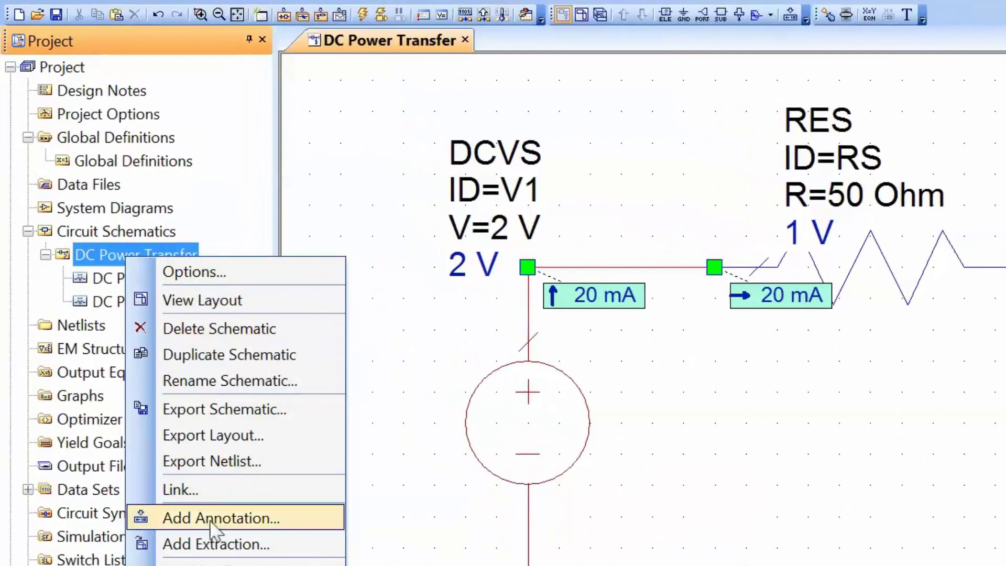
left_click(218, 516)
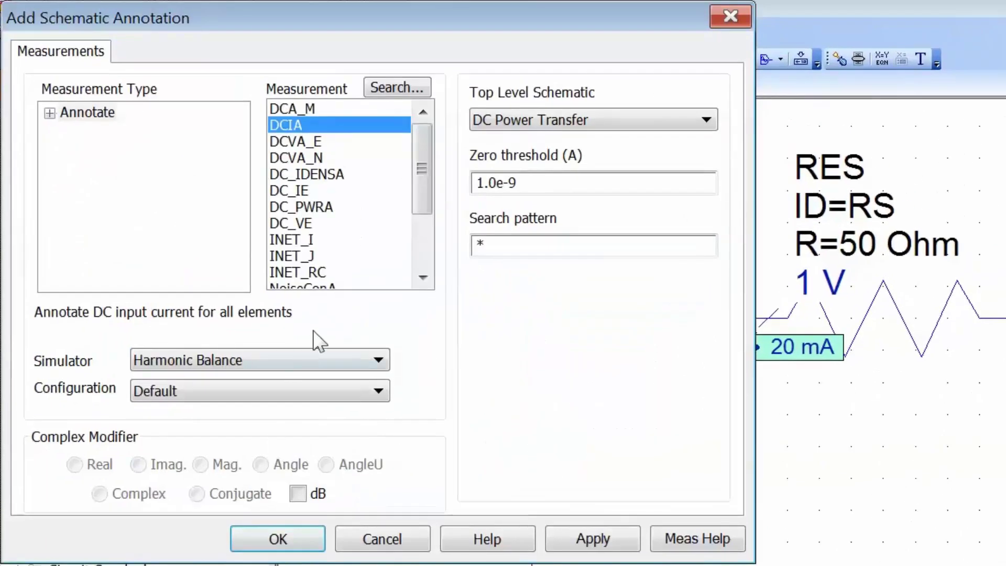
left_click(320, 208)
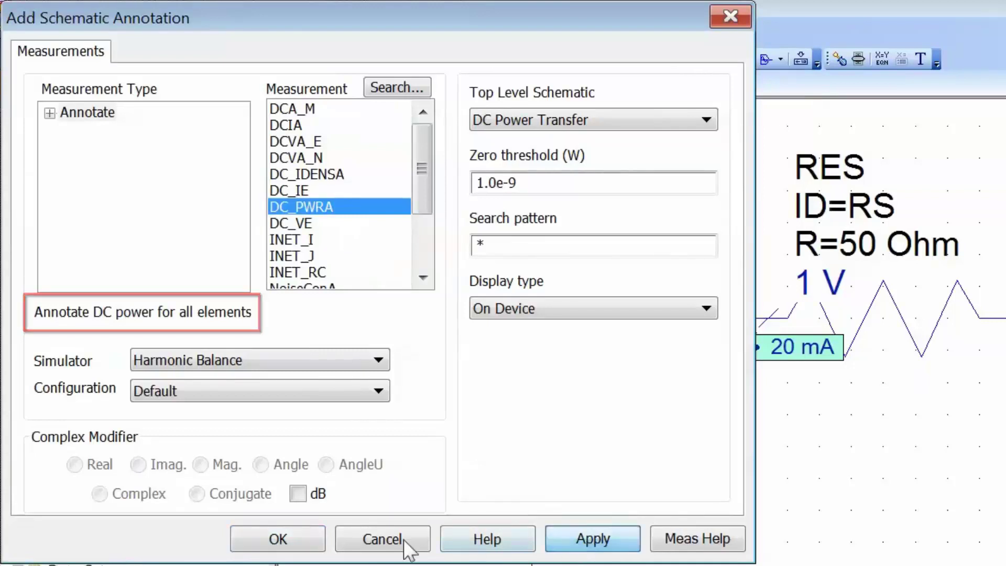
left_click(250, 537)
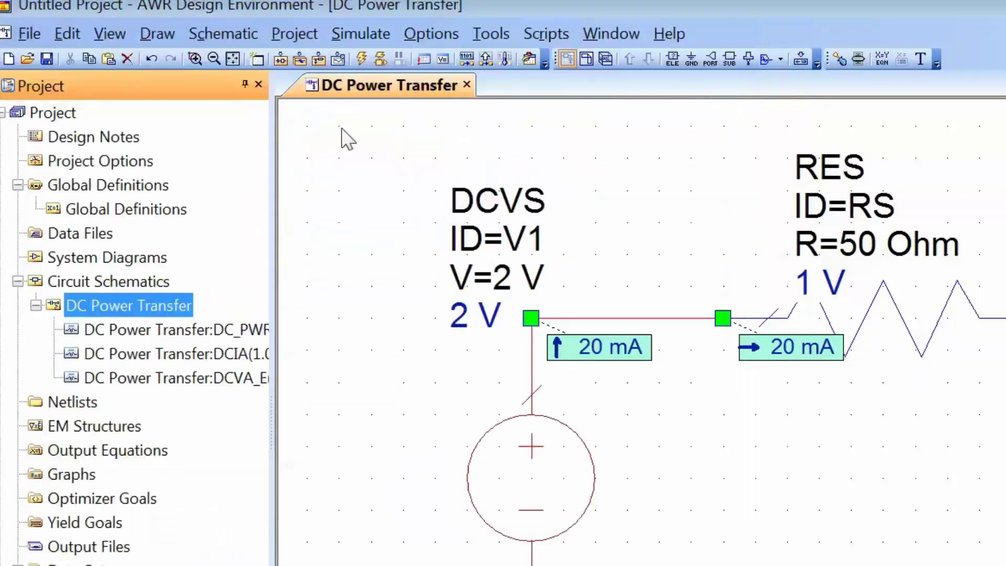
left_click(363, 67)
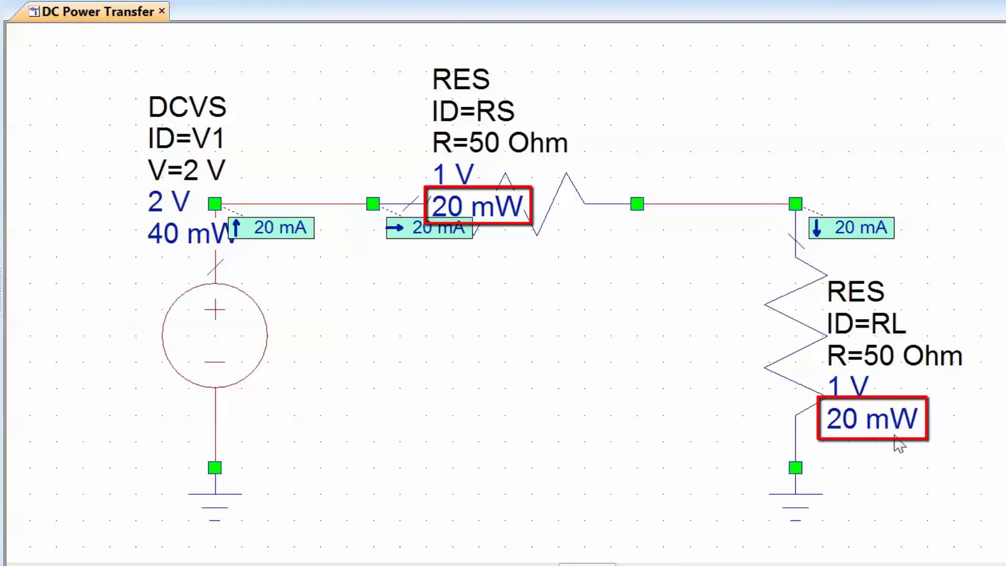
Move the voltage source's text farther left and RS's text upward so their annotations clear the symbols and current labels.
left_click(181, 136)
left_click_drag(181, 139, 133, 121)
left_click(468, 111)
left_click_drag(468, 110, 466, 47)
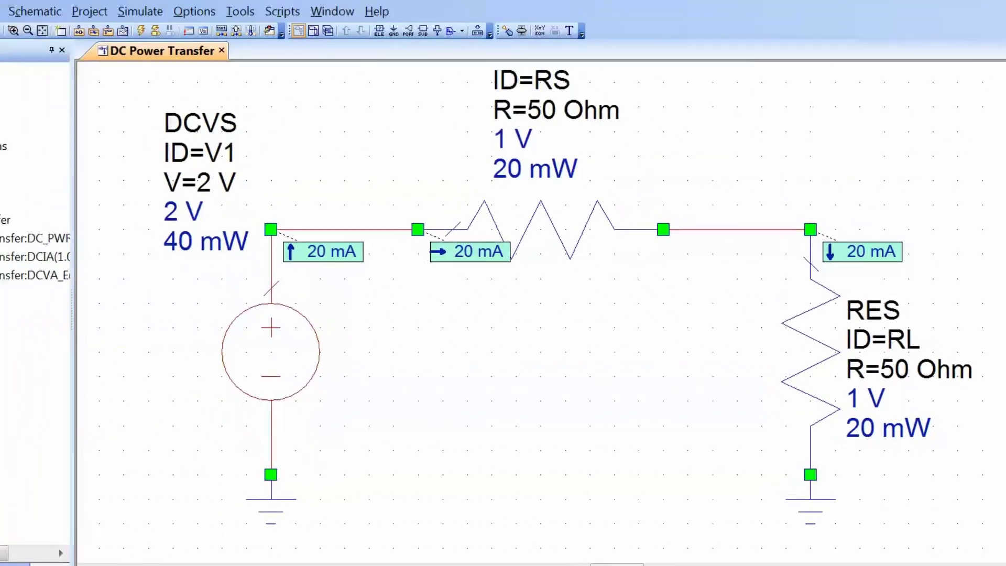
left_click(42, 30)
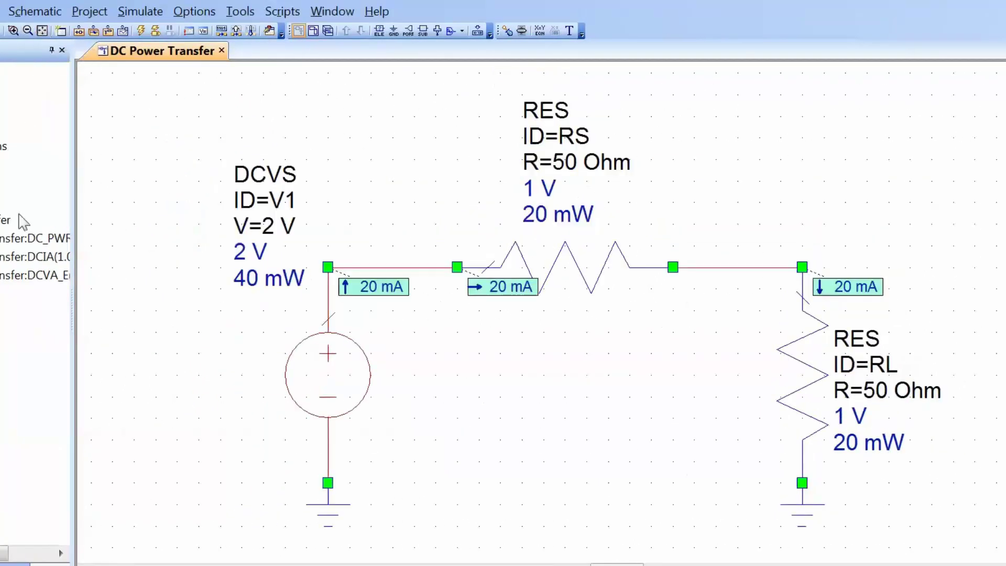
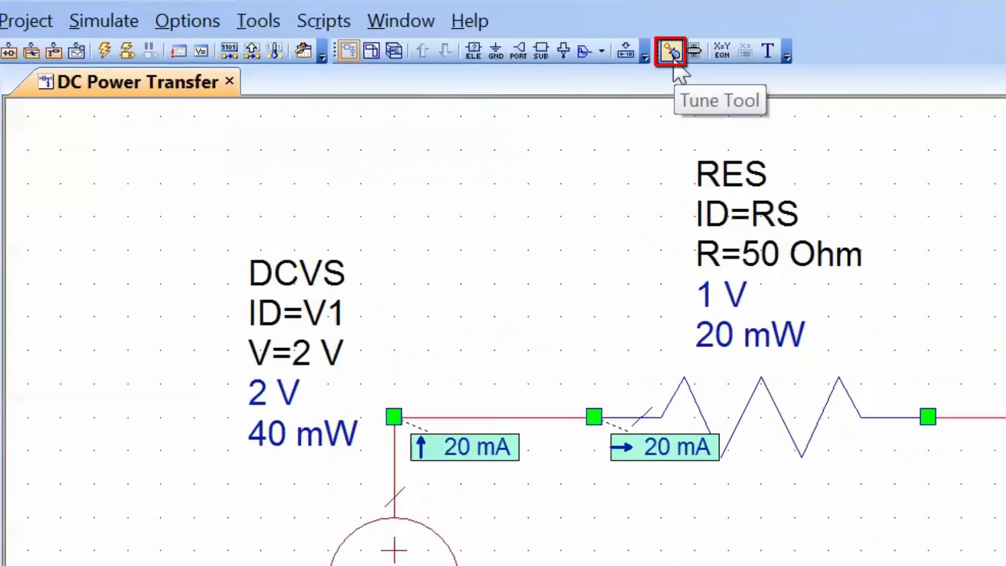
Make the resistance of RS tunable with the Tune Tool and enable tuning of RL's resistance in its element properties.
left_click(673, 63)
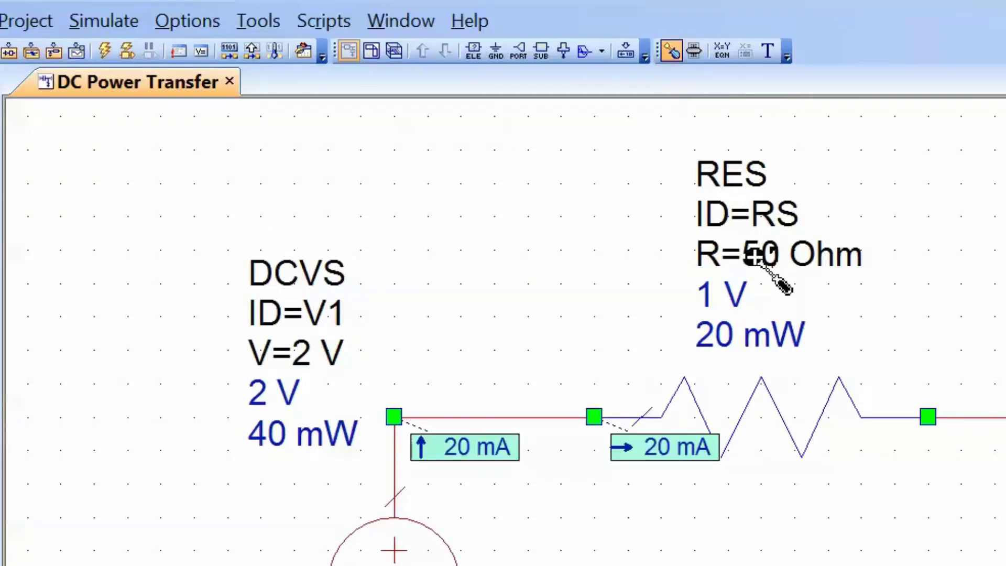
left_click(779, 256)
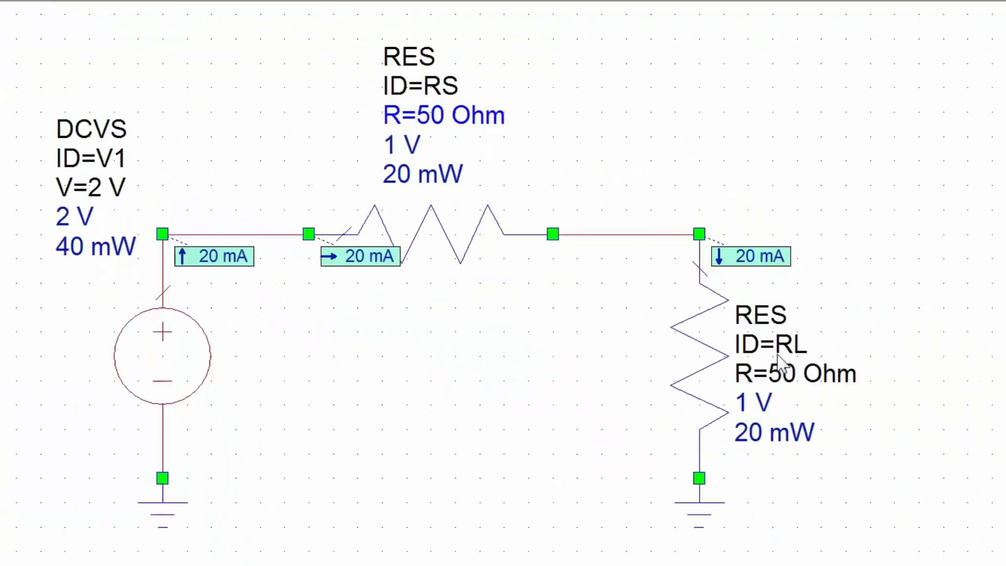
left_click(699, 338)
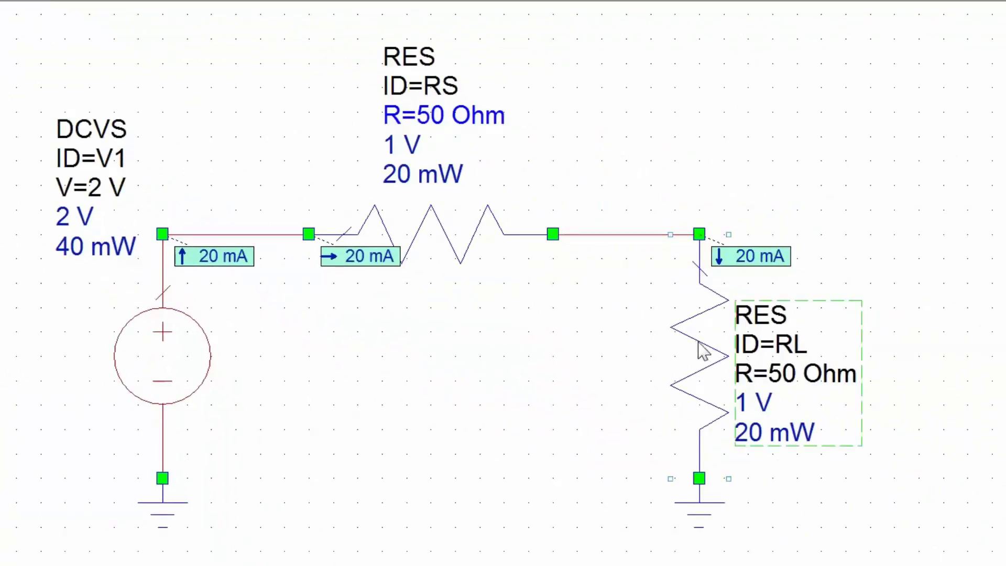
right_click(702, 350)
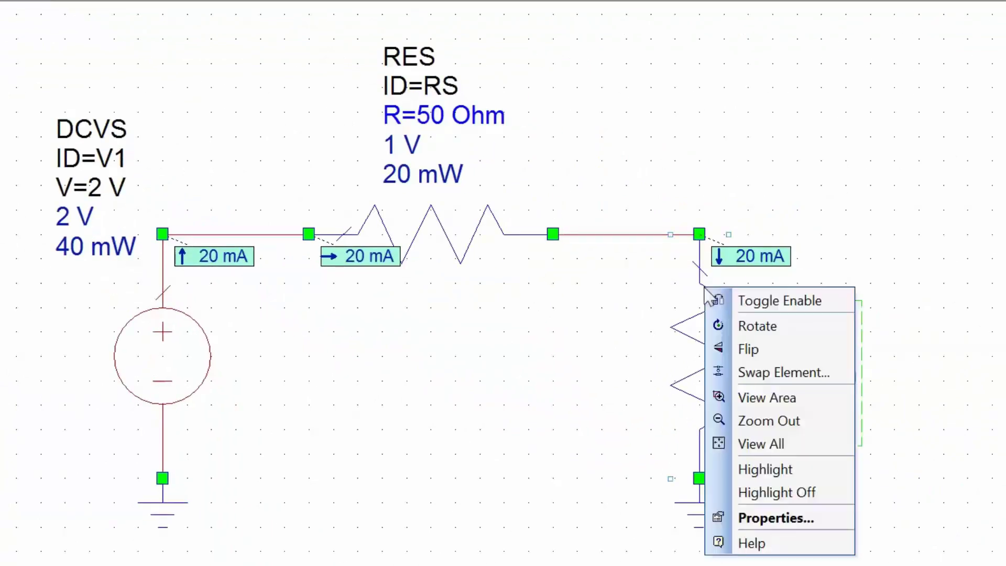
left_click(752, 518)
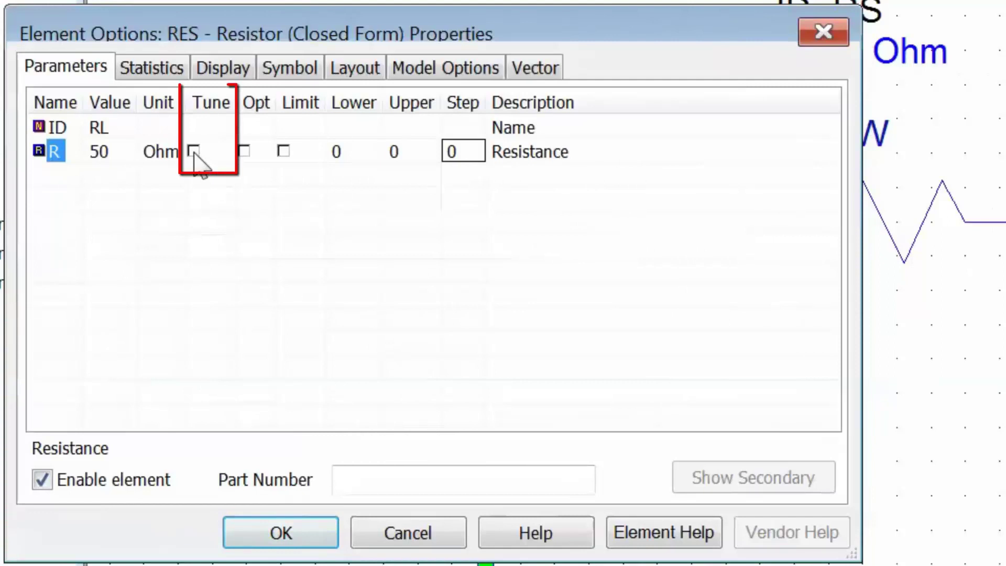
left_click(194, 151)
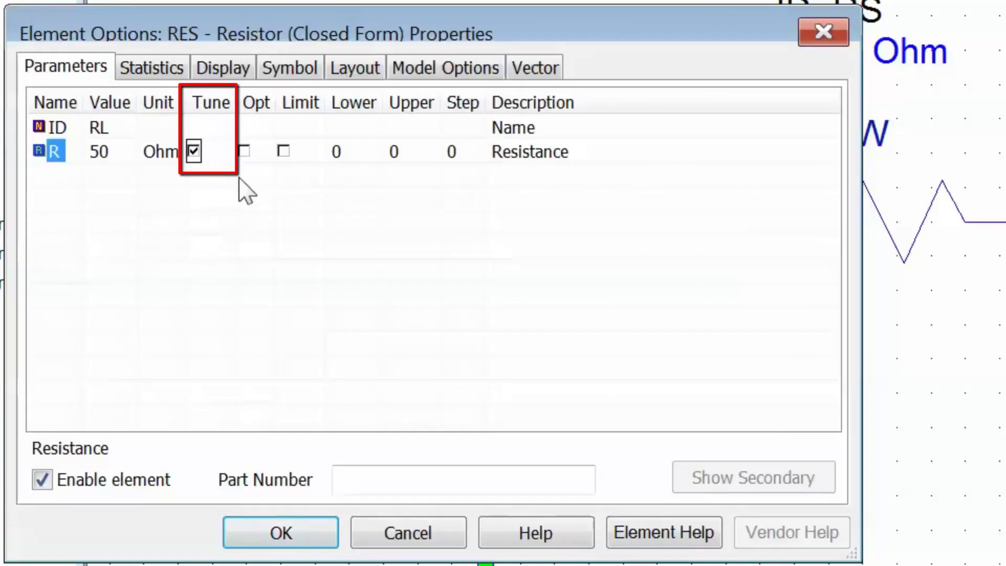
Limit RL's resistance to a range of 1 to 100 Ohm with a step of 2, and rerun the analysis.
left_click(283, 151)
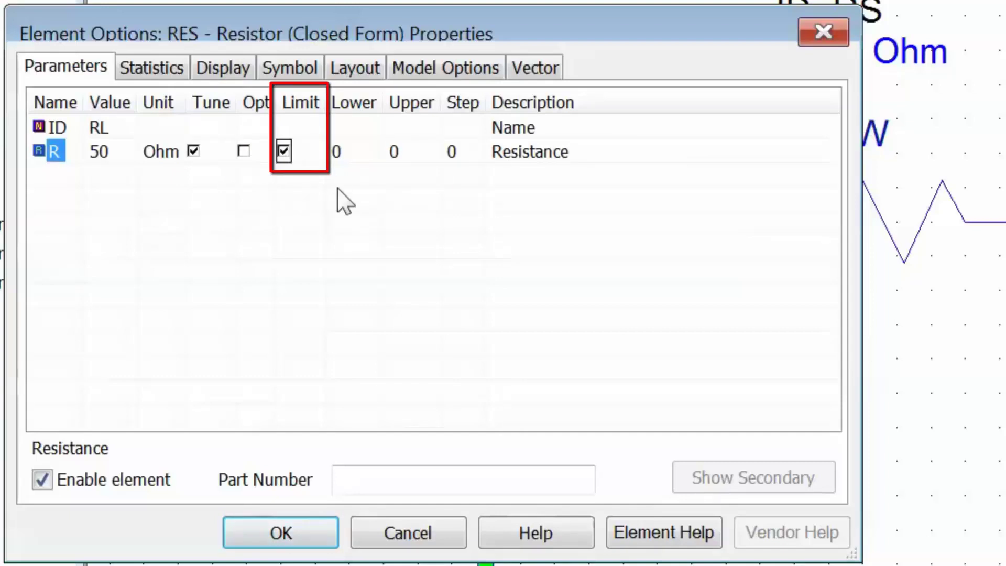
left_click(355, 152)
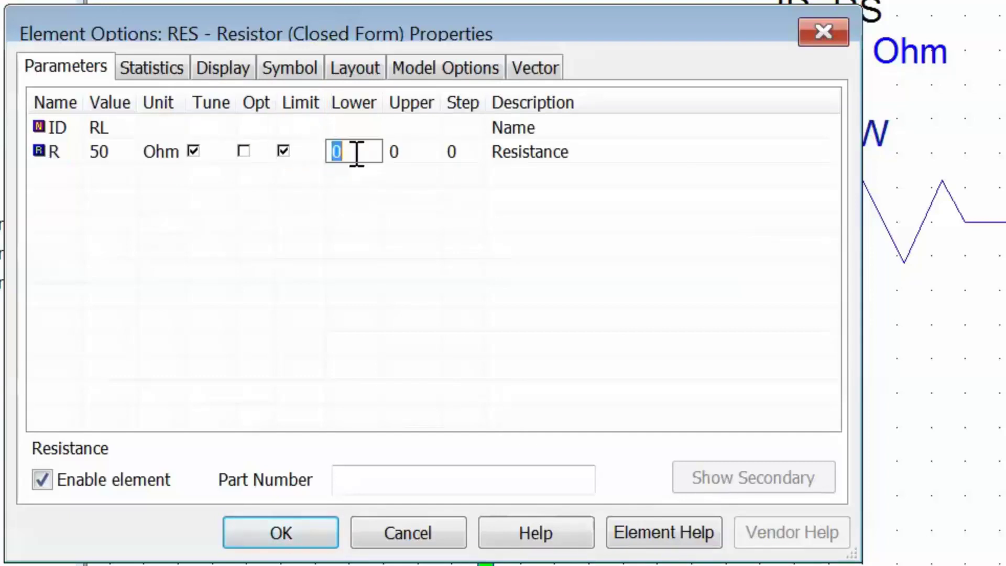
type("1")
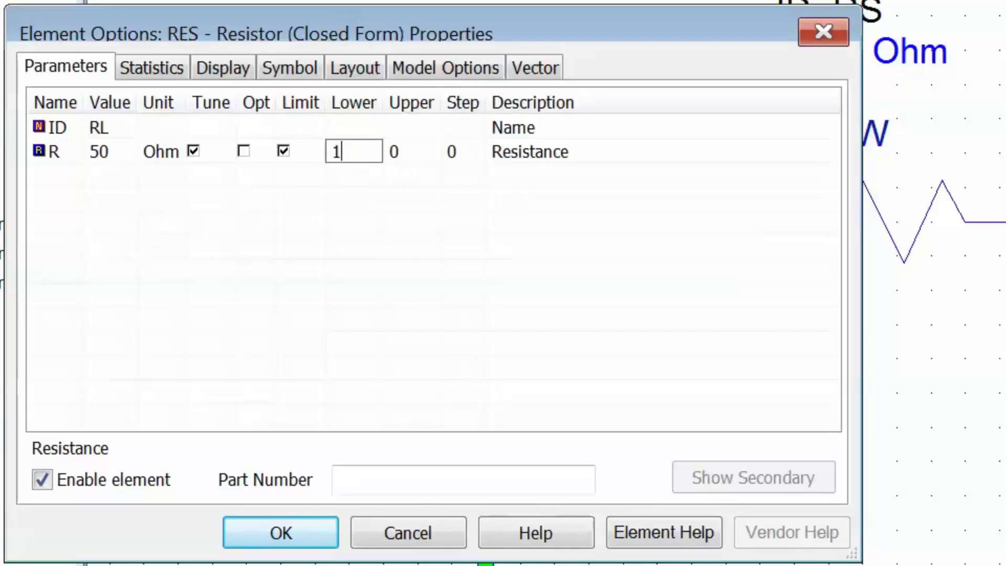
left_click(409, 155)
double_click(409, 155)
type("100")
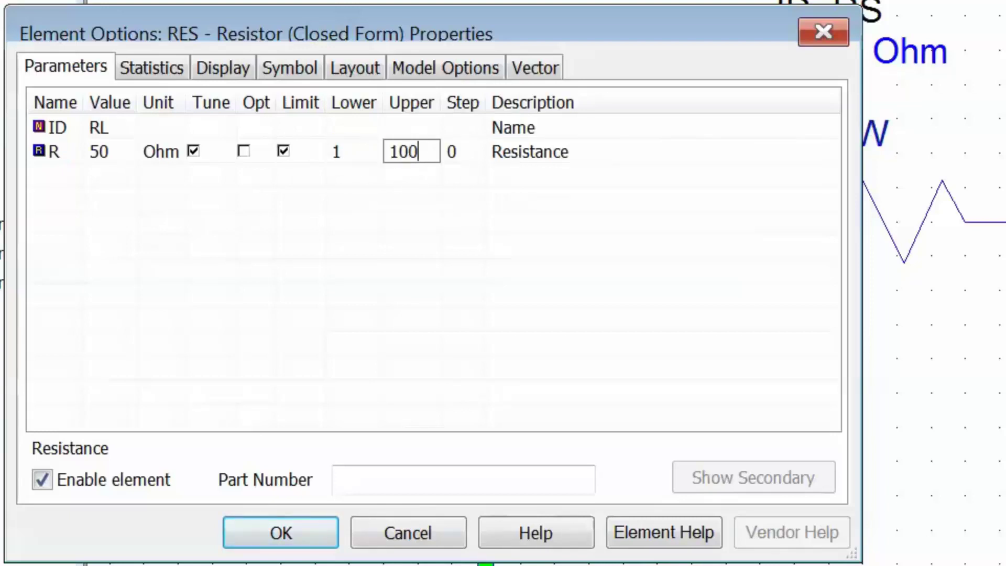
left_click(469, 155)
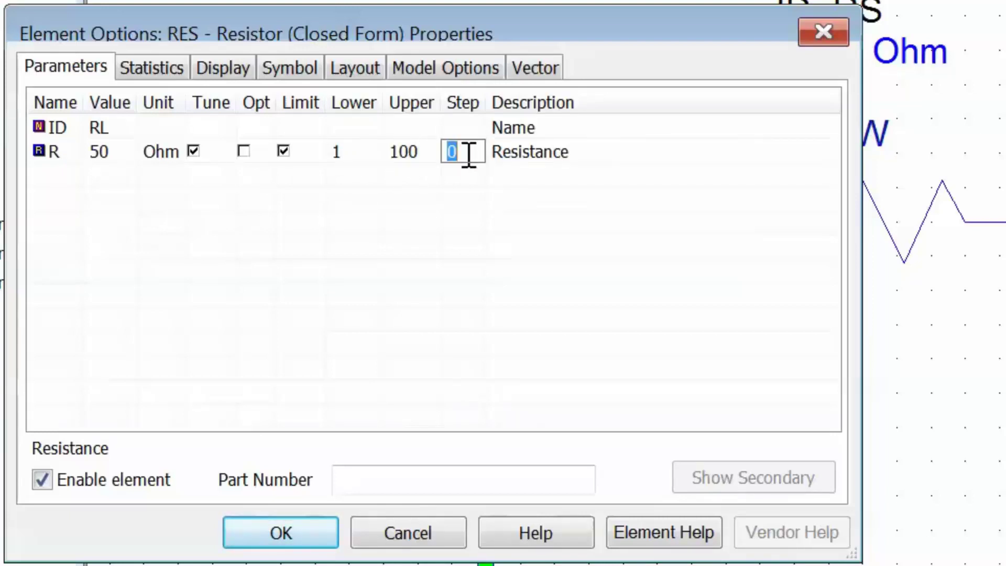
type("2")
left_click(435, 262)
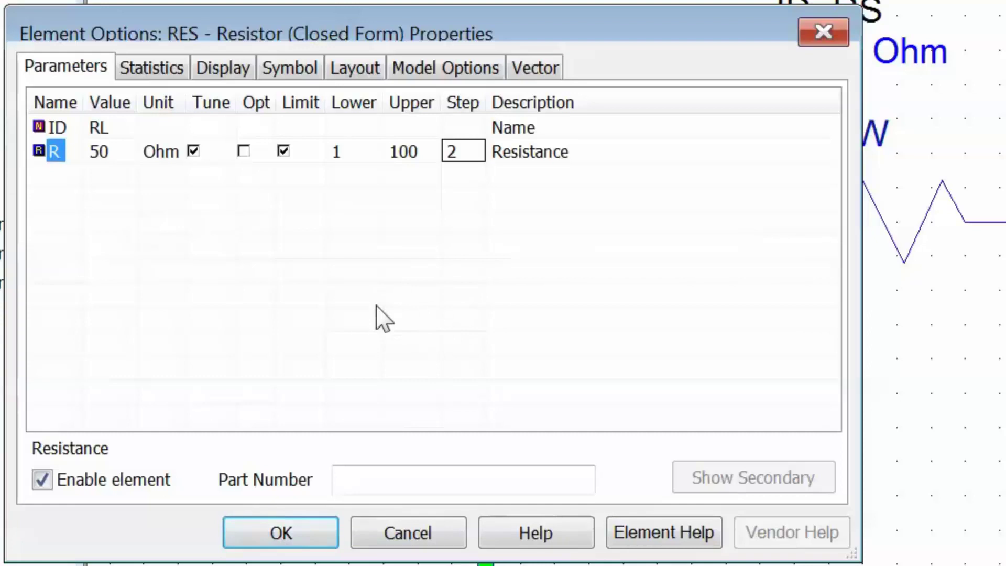
left_click(284, 531)
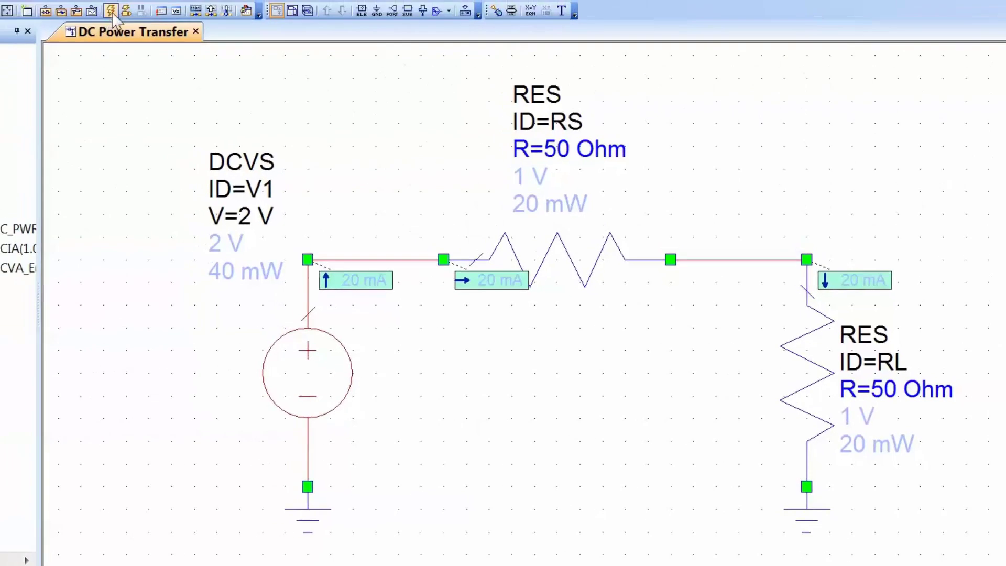
left_click(111, 13)
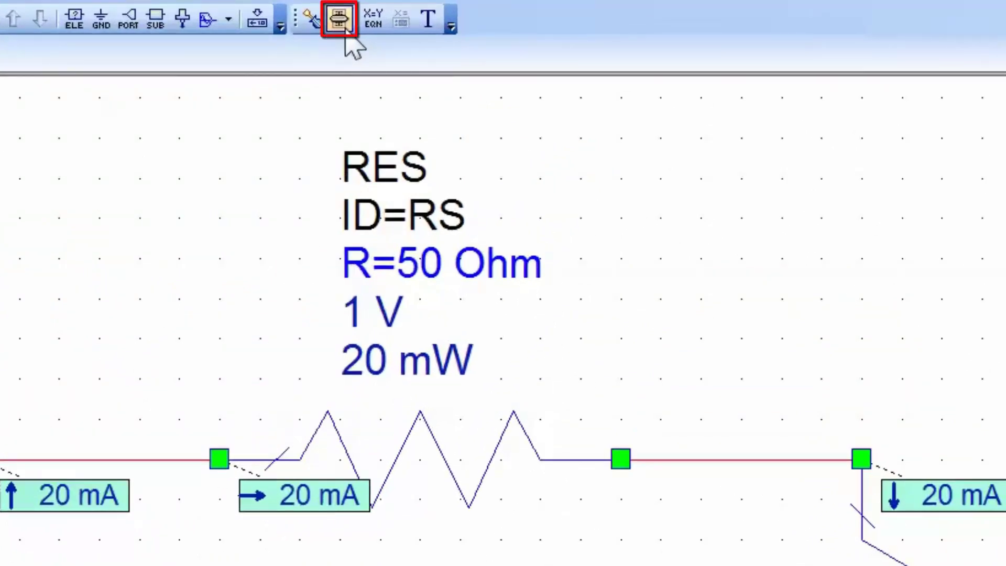
Tune RS's resistance up to 85.7 Ohm in the Variable Tuner and revert it to its initial value.
left_click(346, 35)
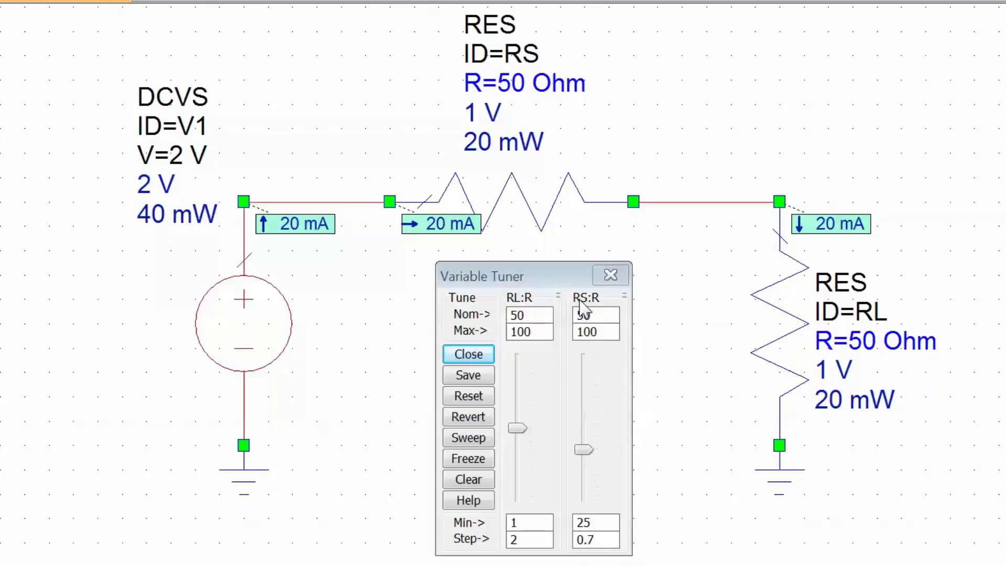
left_click(585, 451)
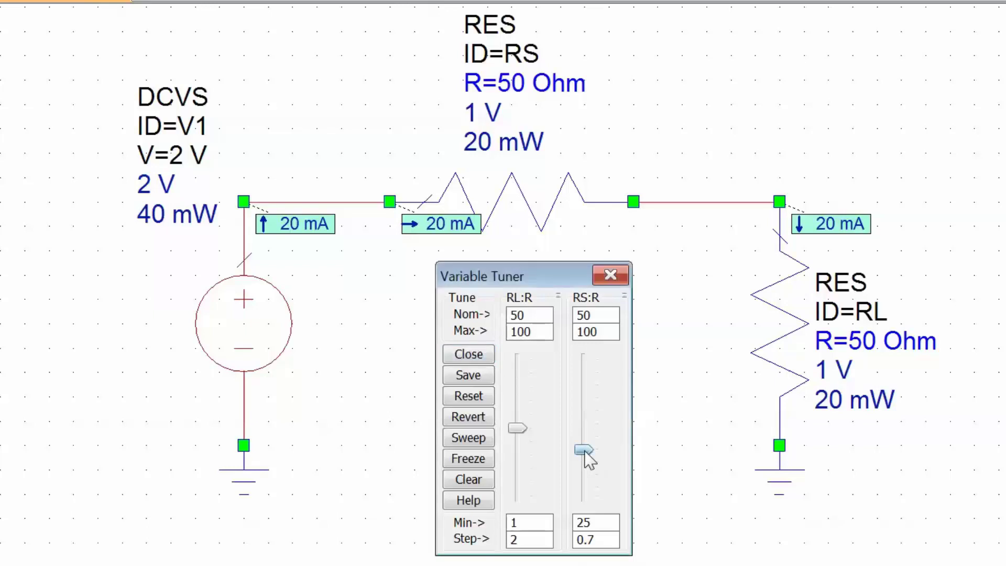
left_click_drag(585, 451, 588, 389)
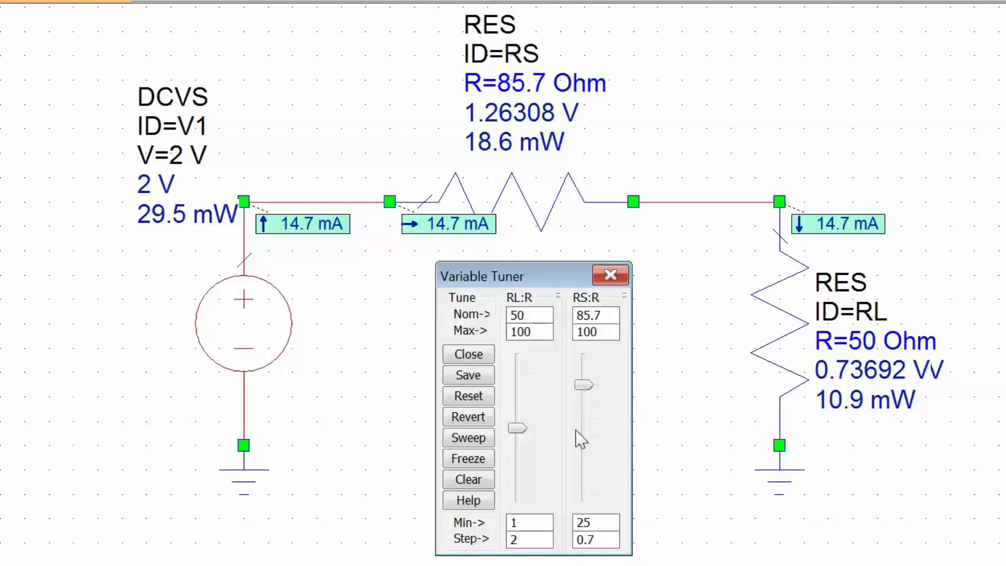
left_click(473, 420)
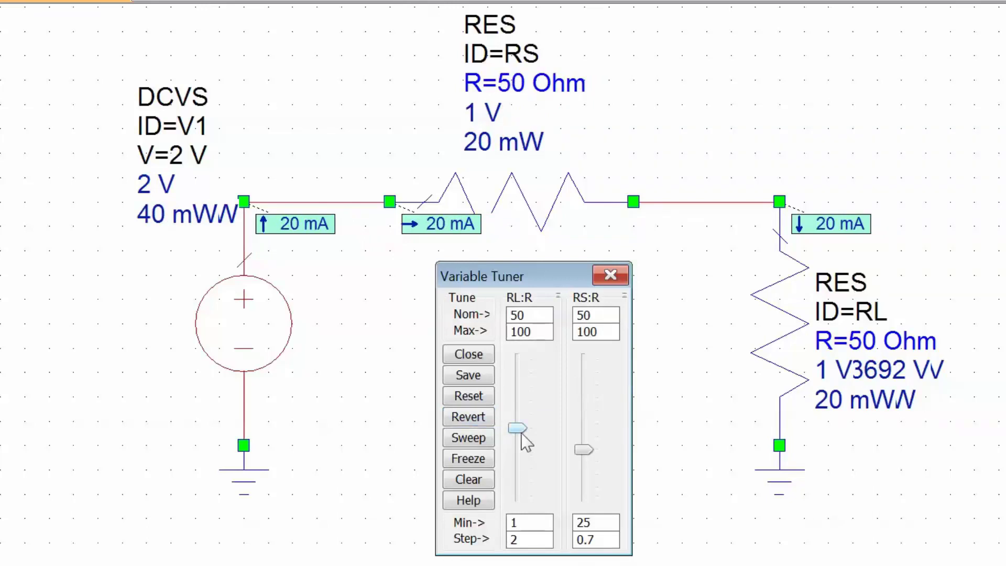
Tune RL's resistance up to 78 Ohm and revert it to its initial value.
left_click_drag(521, 432, 531, 393)
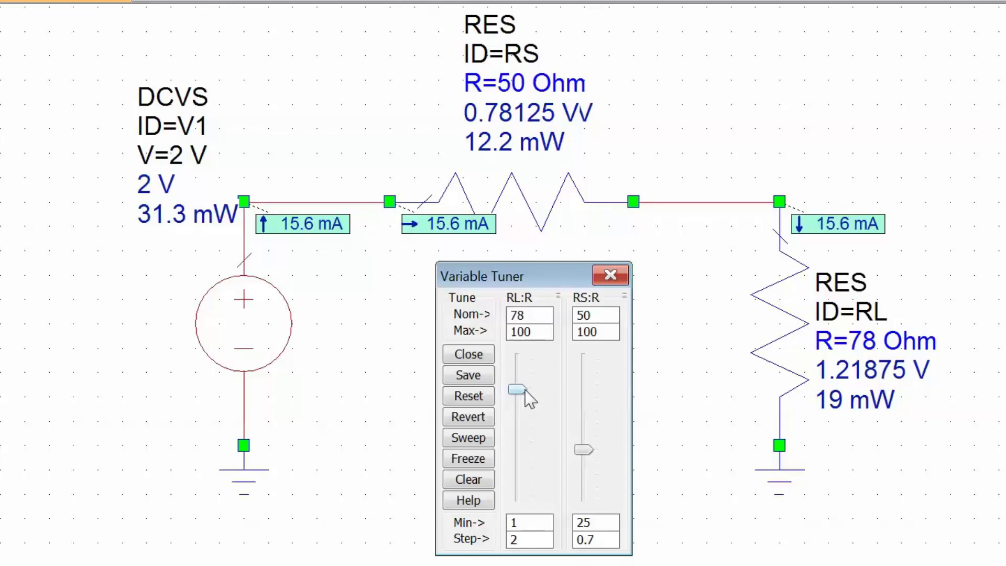
left_click(491, 421)
left_click(742, 443)
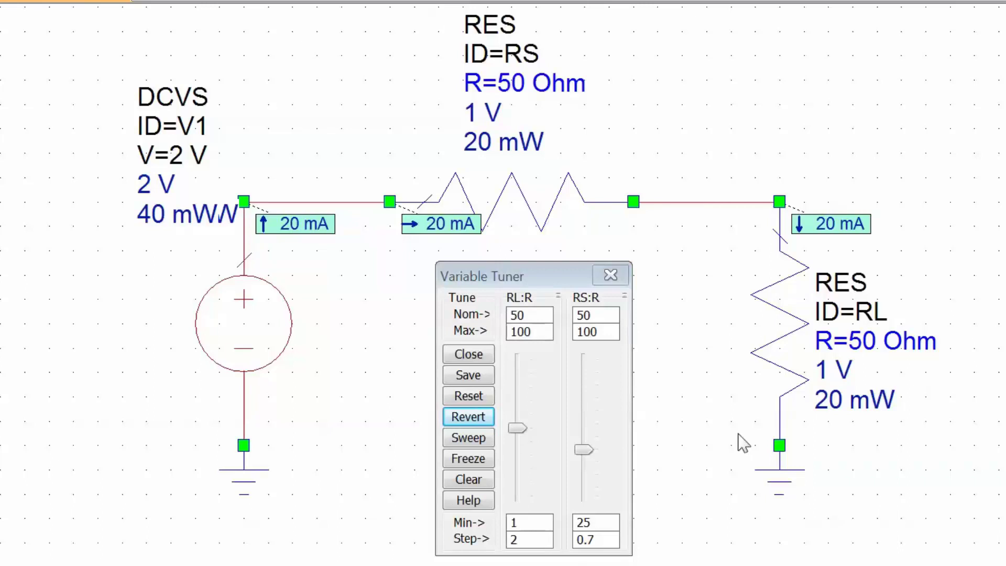
Tune RL's resistance down to 46 Ohm with RS left at its initial value.
left_click(530, 427)
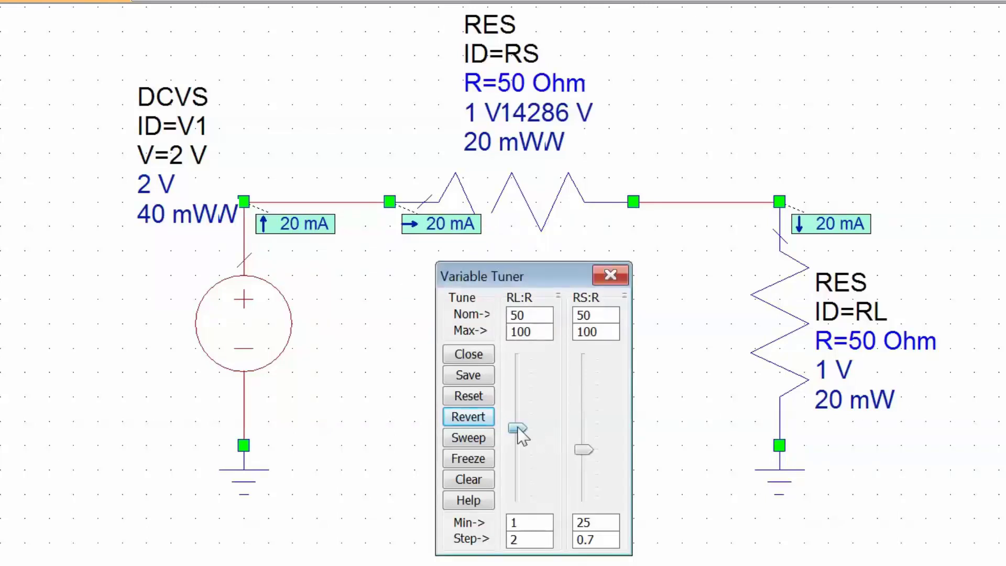
mouse_move(518, 430)
left_mouse_down()
mouse_move(521, 390)
mouse_move(524, 486)
mouse_move(526, 438)
left_mouse_up()
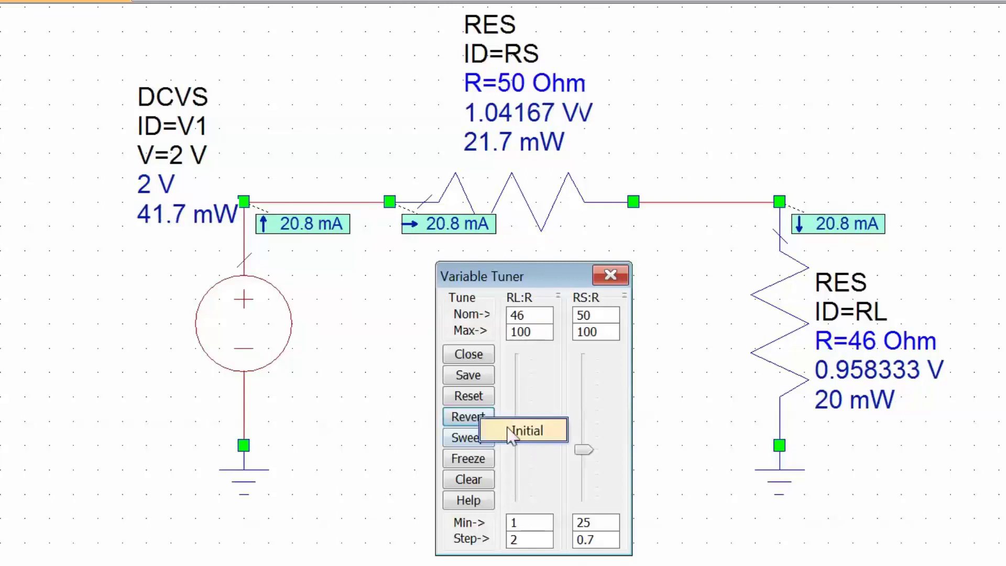
Revert RL's resistance to its initial value and close the Variable Tuner.
left_click(472, 417)
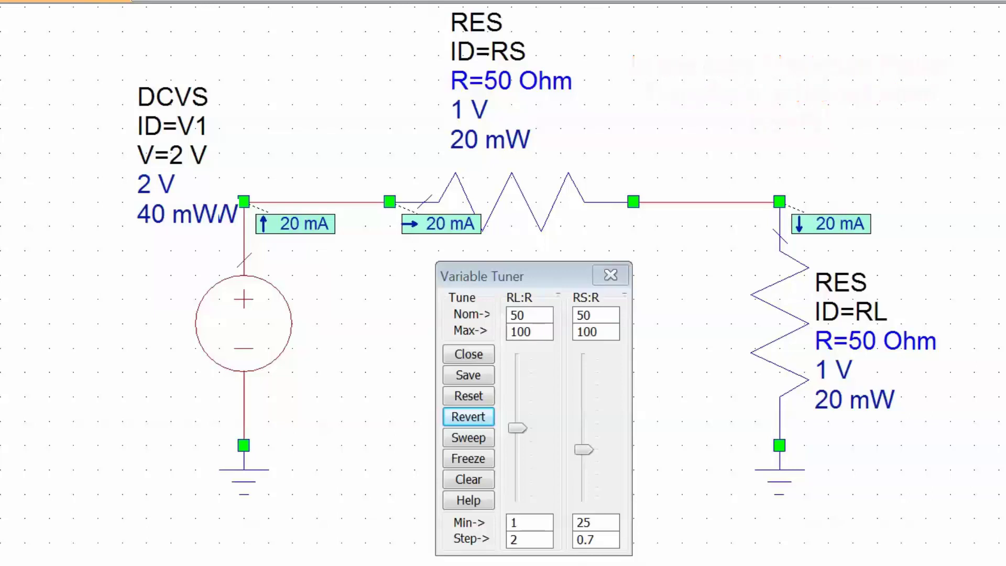
key("Escape")
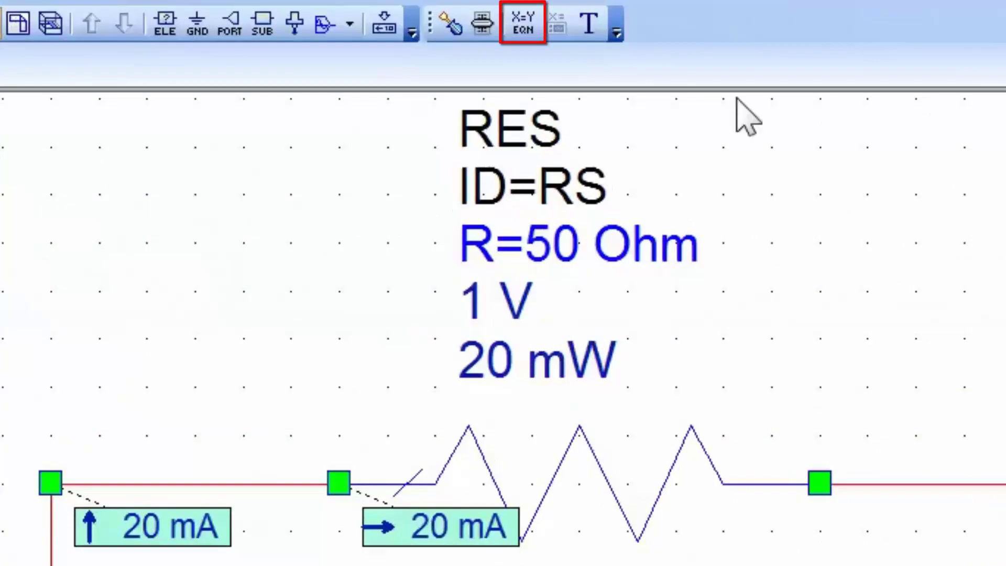
Add the equation Rsweep=50 to the schematic in the empty area beside RS's label.
left_click(524, 26)
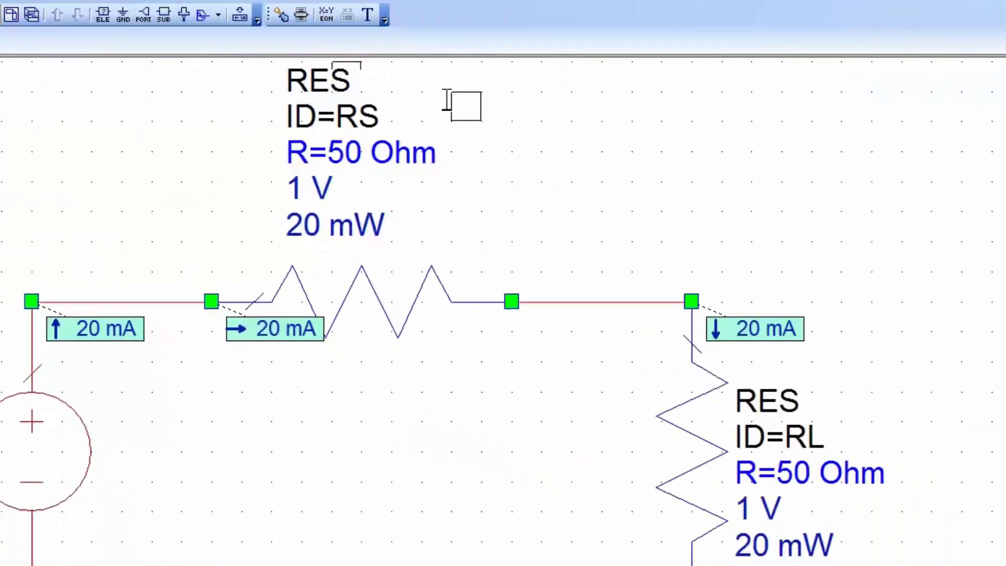
left_click(604, 126)
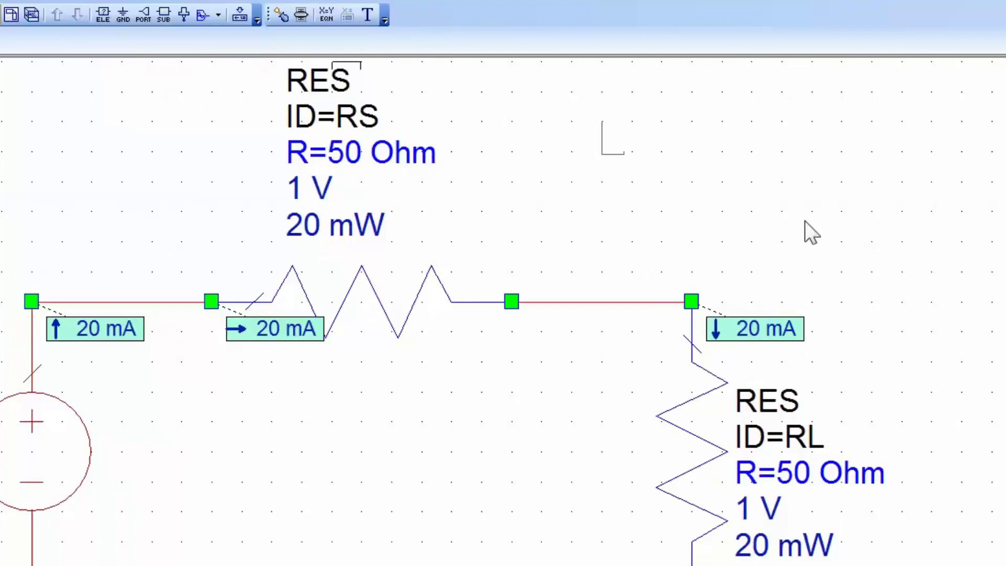
type("Rsweep=50")
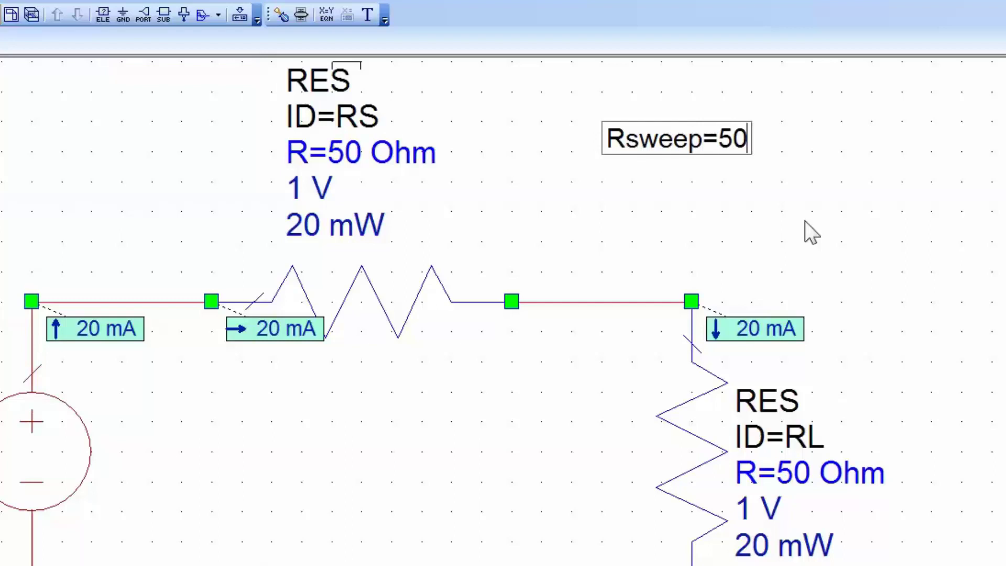
key("Return")
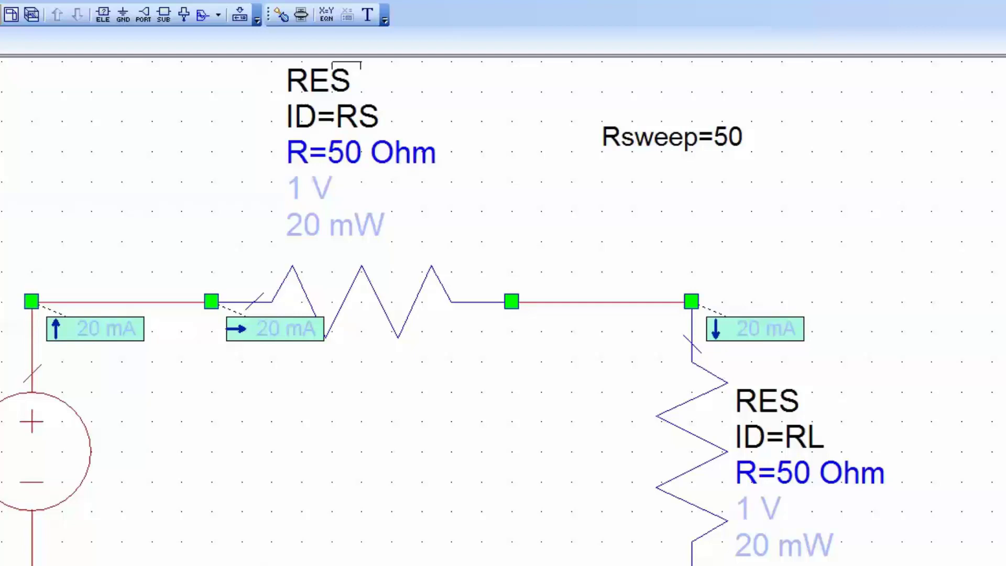
Find the Swept Variable Control element (SWPVAR) by its description and place it below RS.
key("ctrl+l")
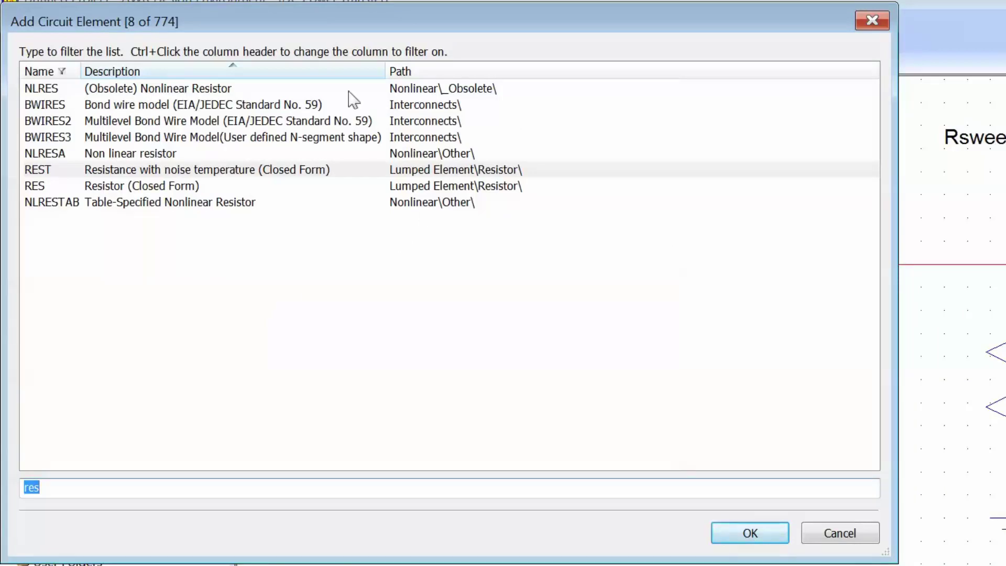
left_click(295, 73, "ctrl")
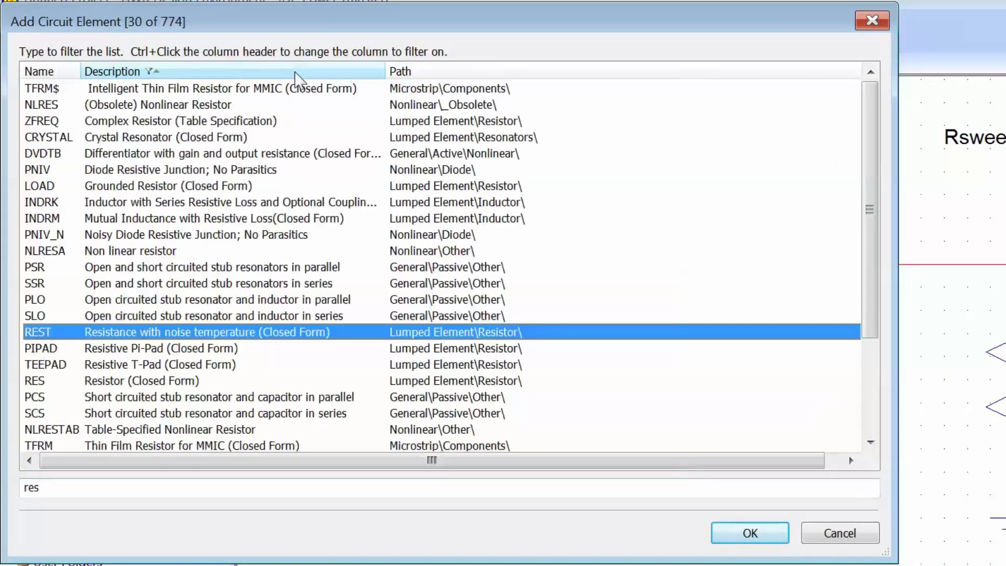
left_click_drag(48, 488, 14, 516)
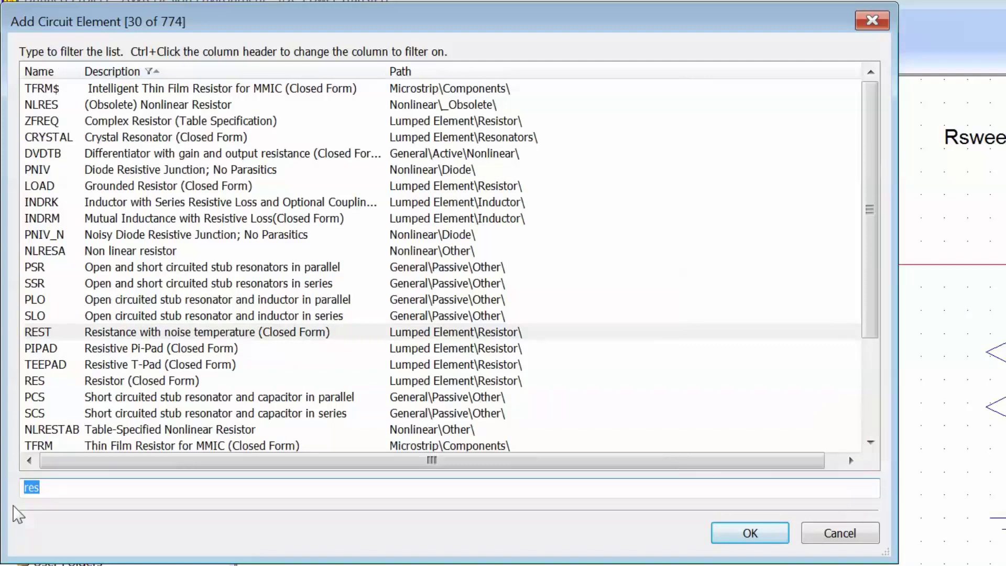
type("swept variable")
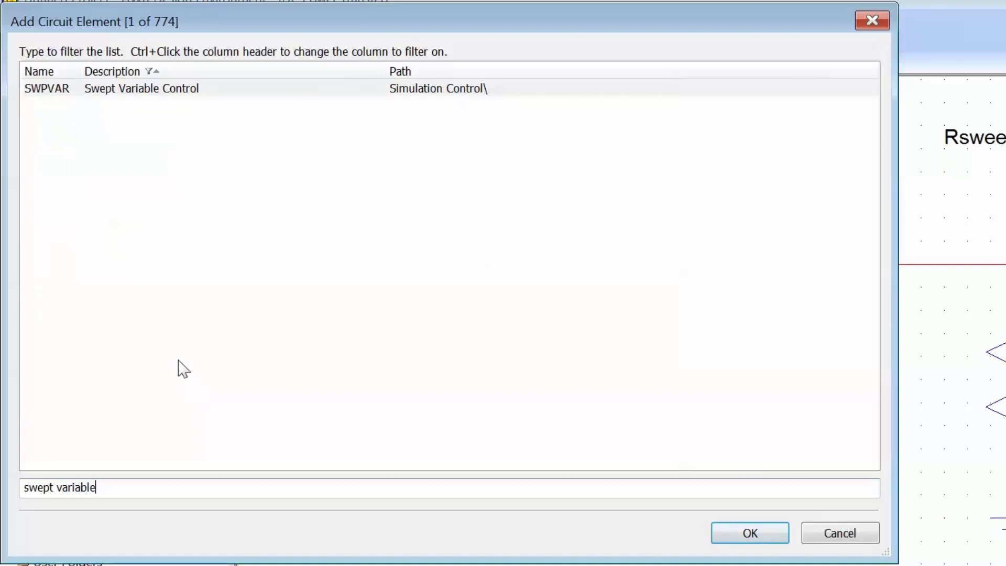
double_click(74, 89)
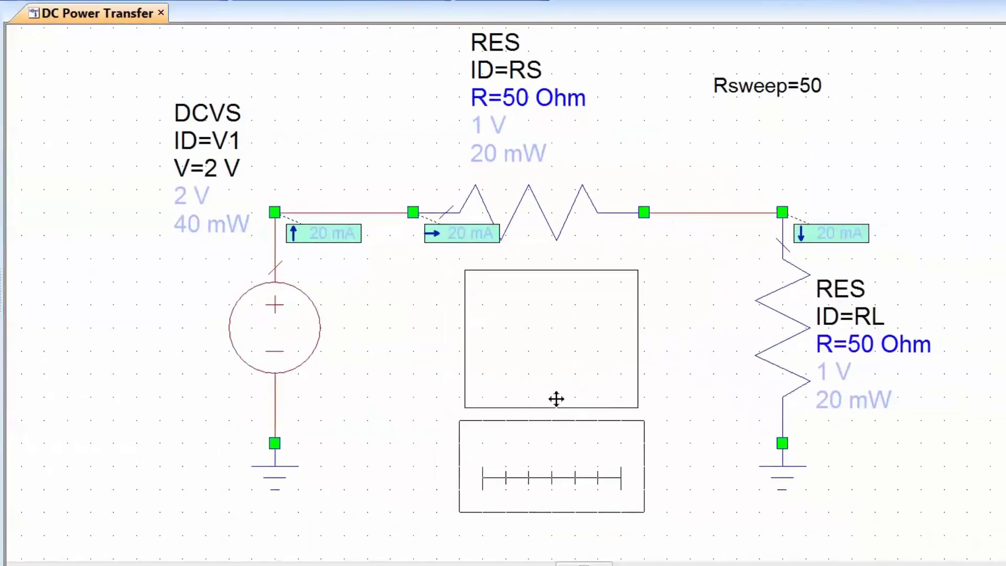
left_click(548, 388)
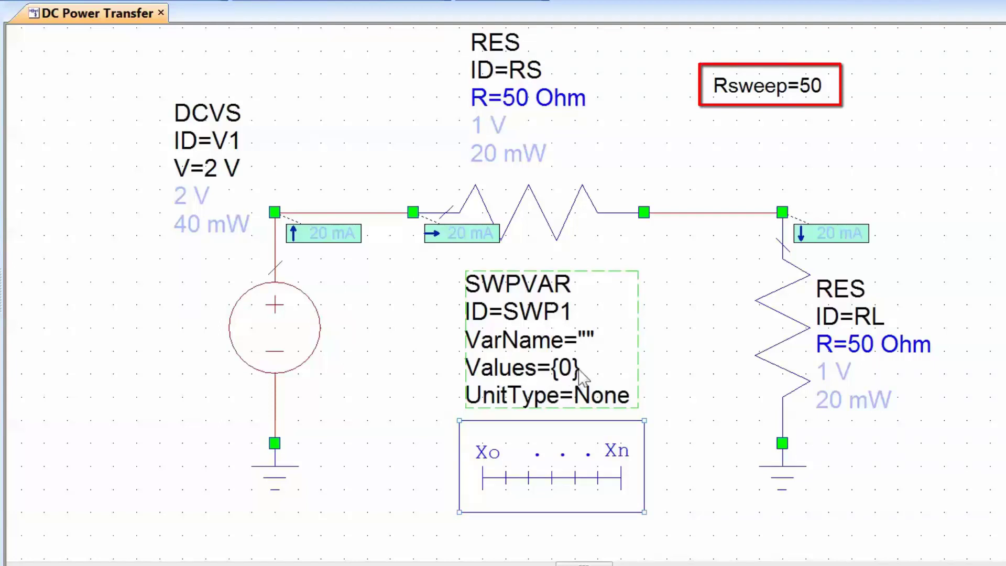
Set the swept variable control's VarName to "Rsweep".
double_click(588, 340)
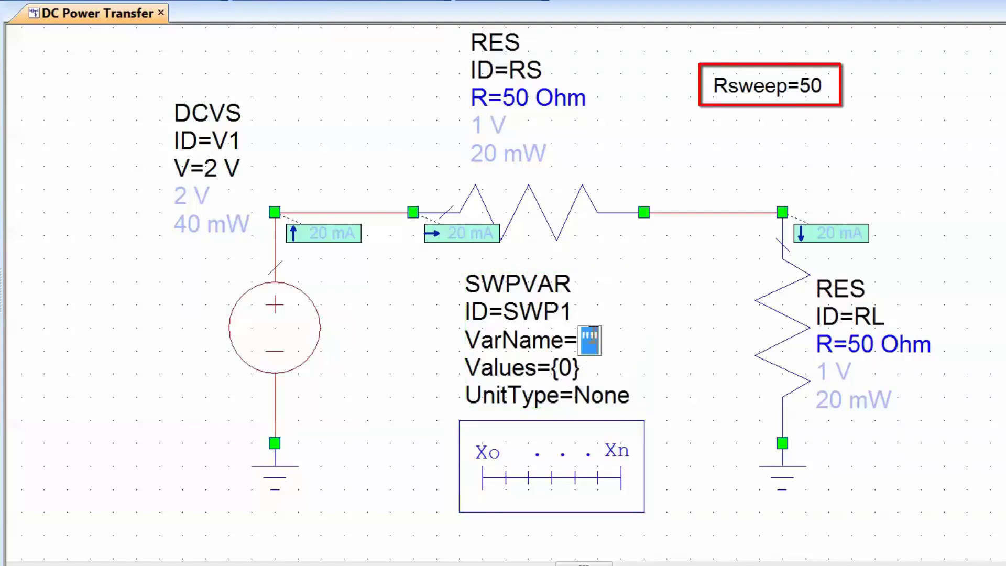
left_click(589, 339)
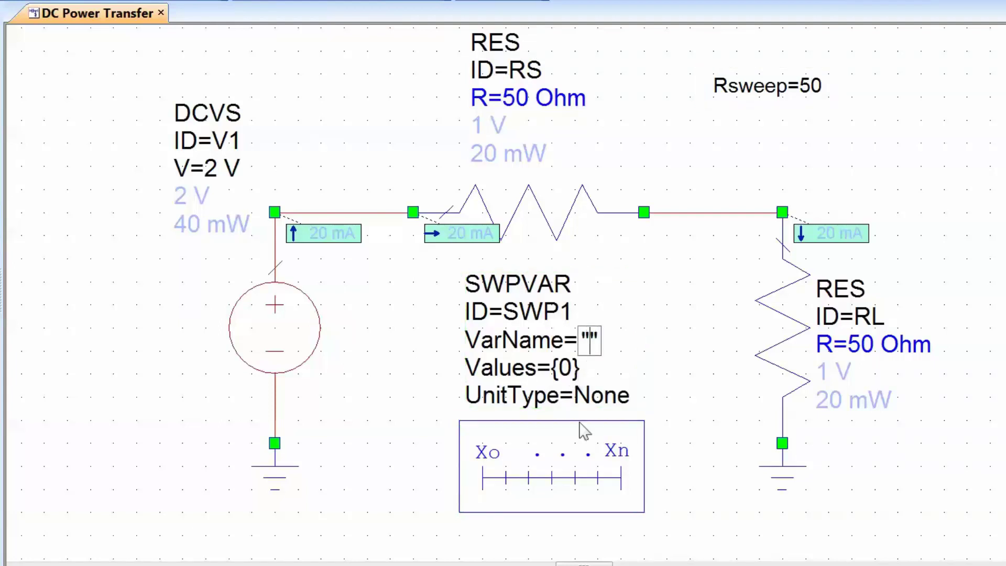
type("Rsweep")
key("Return")
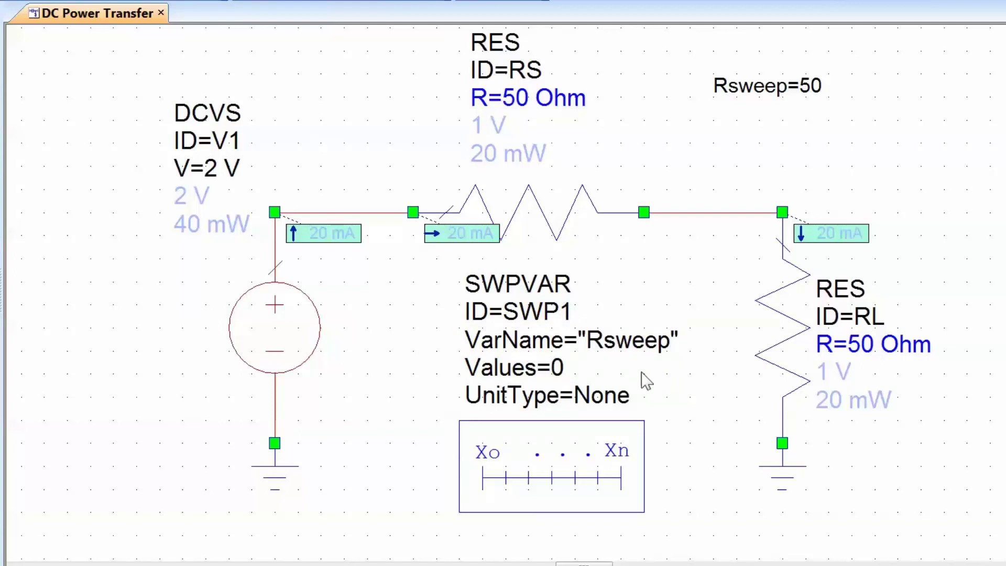
Set the swept variable control's Values to stepped(1,100,1).
left_click(557, 372)
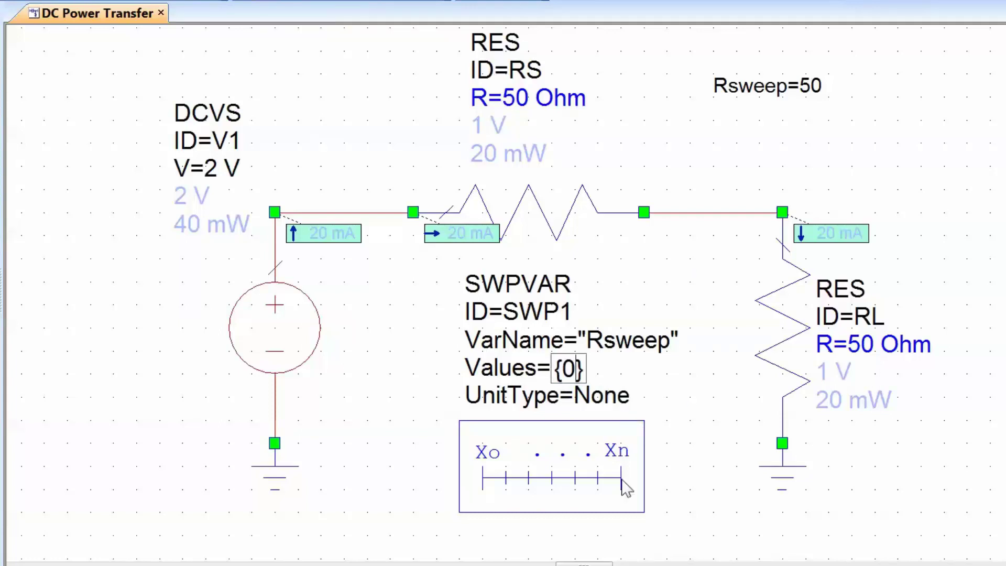
type(",1,2")
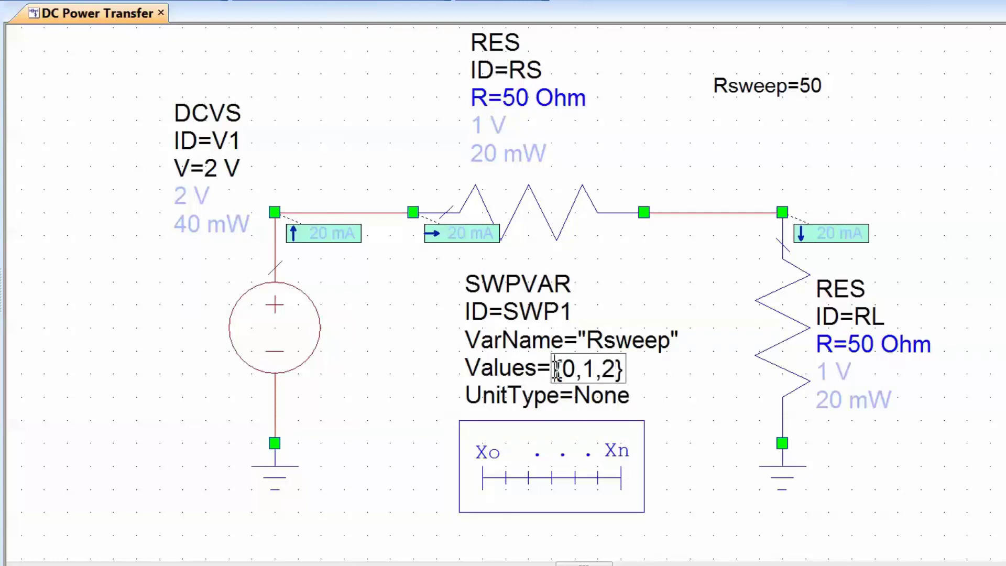
left_click_drag(552, 368, 626, 373)
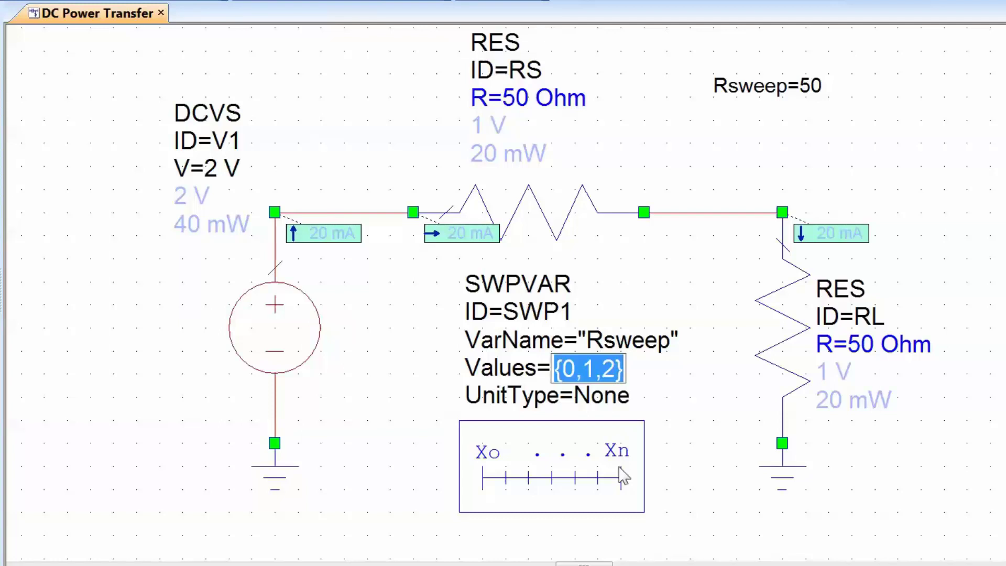
type("stepped")
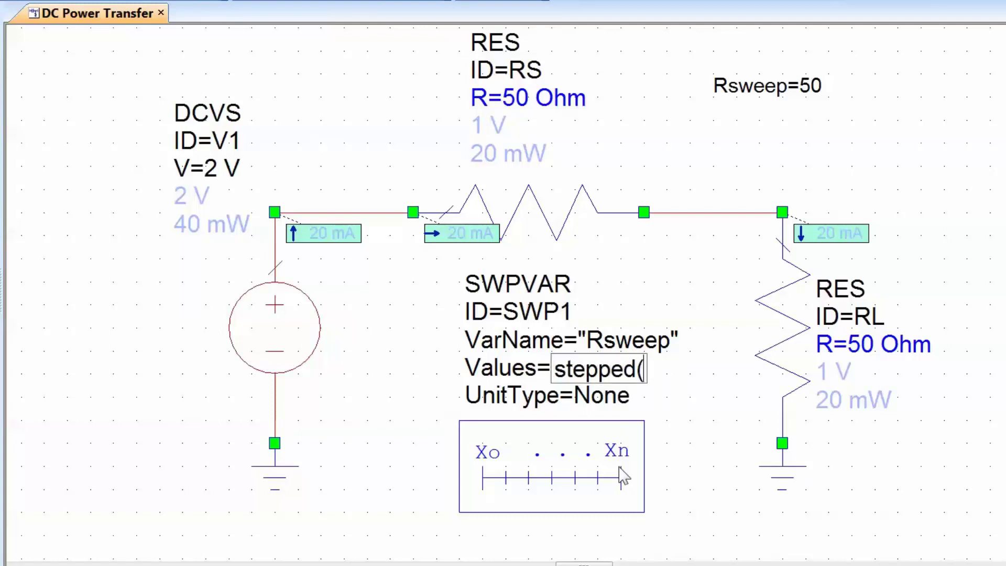
type("(1,100,")
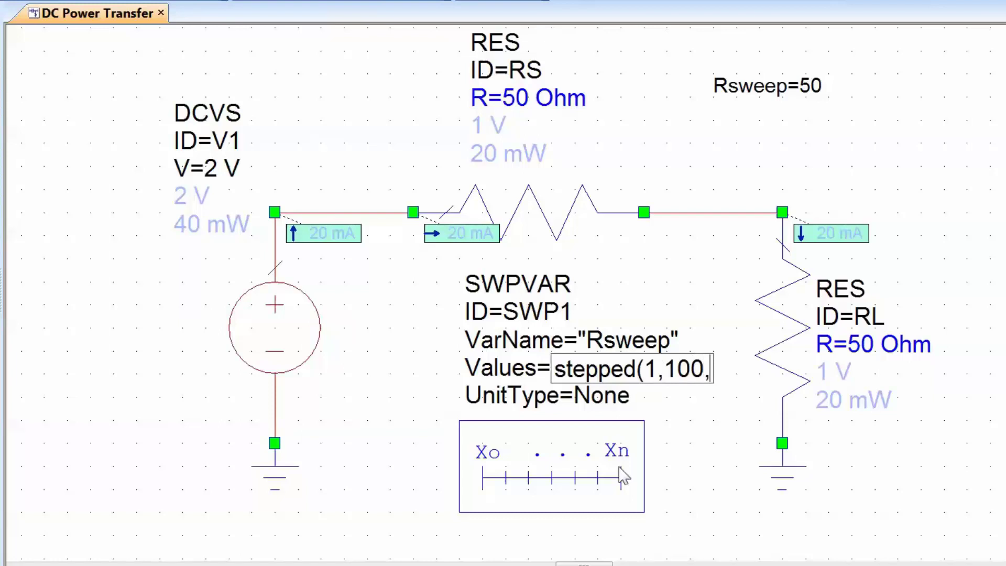
type("1)")
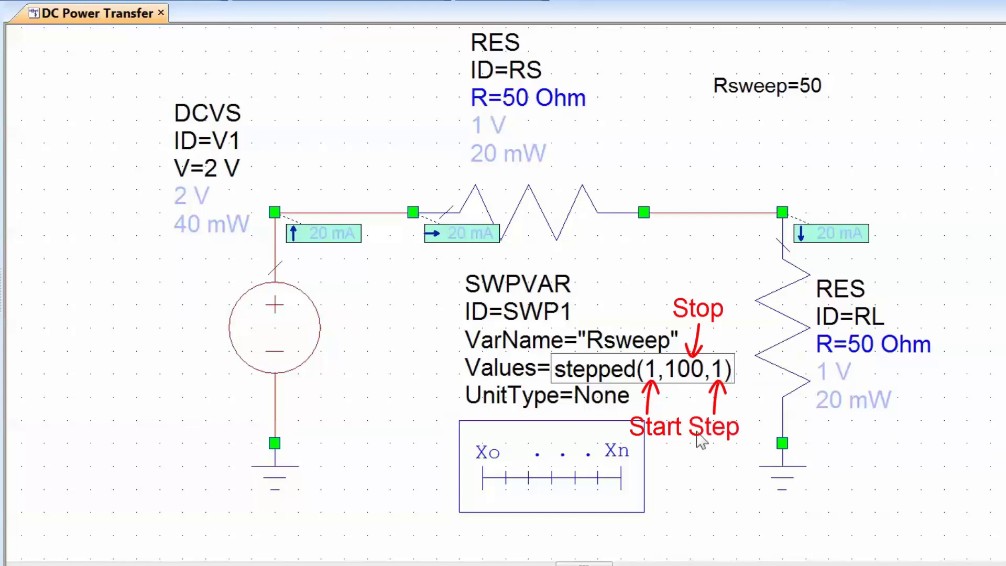
left_click(707, 423)
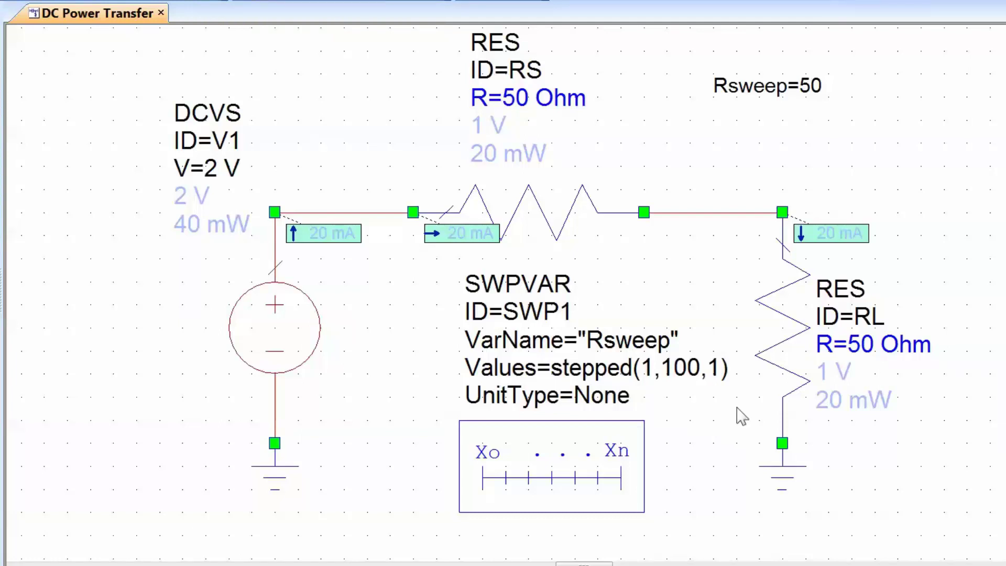
Set RL's resistance to the variable Rsweep.
left_click(869, 352)
left_click(869, 352)
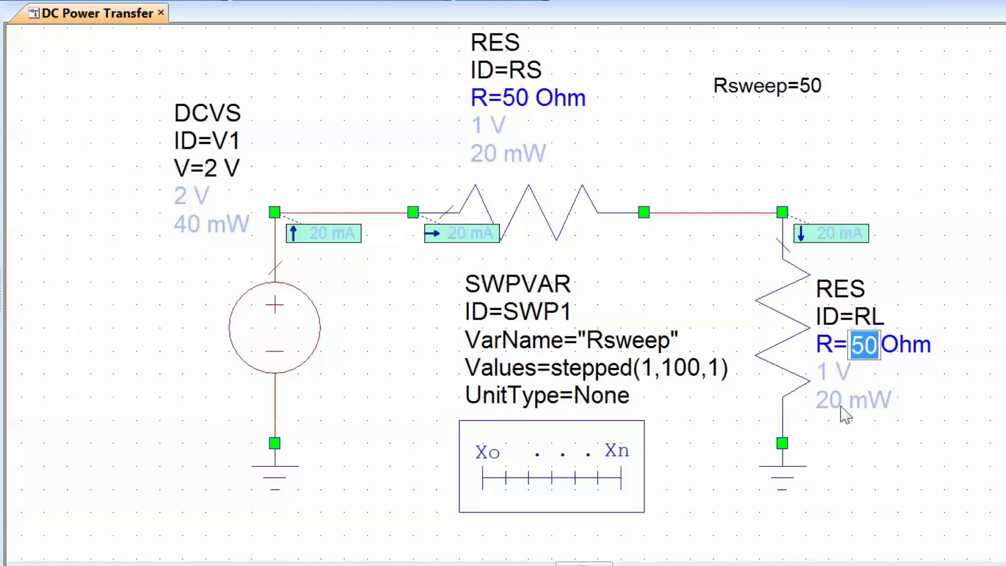
type("Rsweep")
left_click(983, 386)
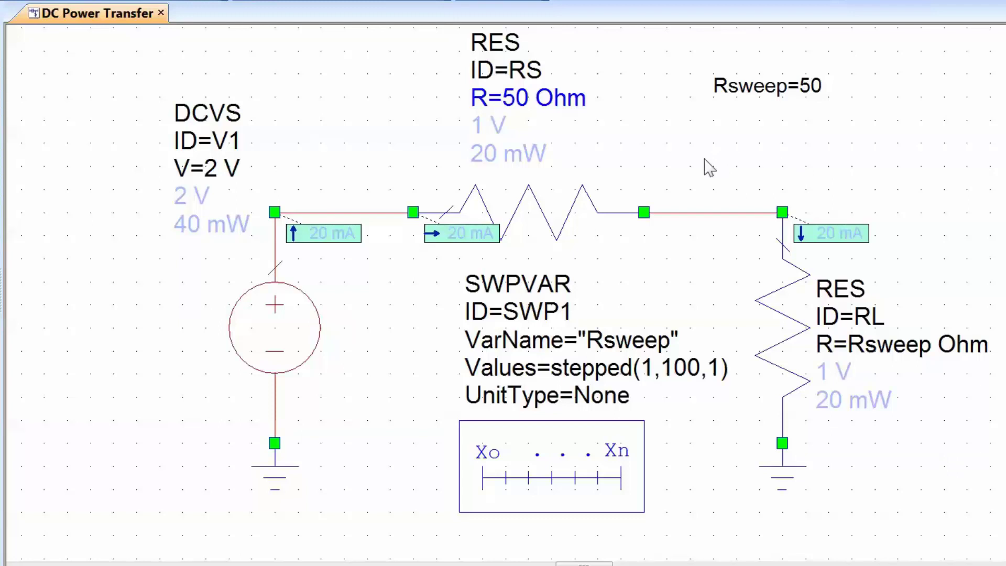
Move RL and its ground farther away from RS and delete the wire between the two resistors.
left_click_drag(704, 158, 1001, 550)
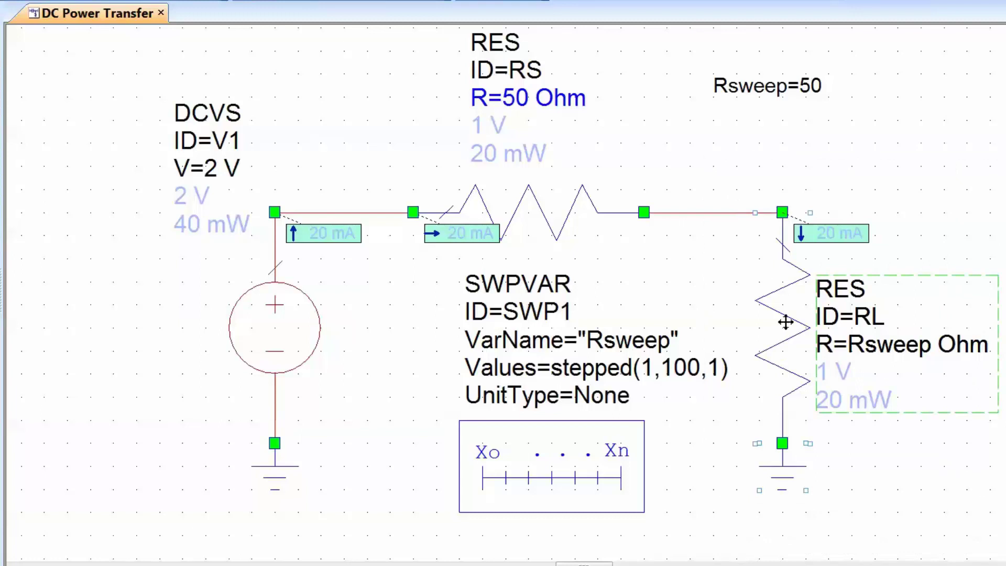
left_click_drag(786, 322, 901, 303)
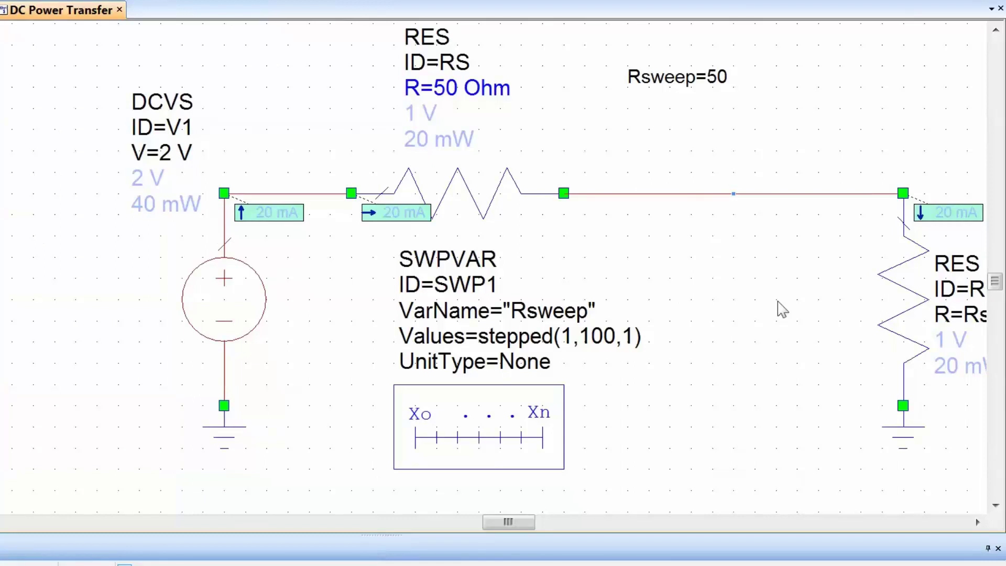
key("Delete")
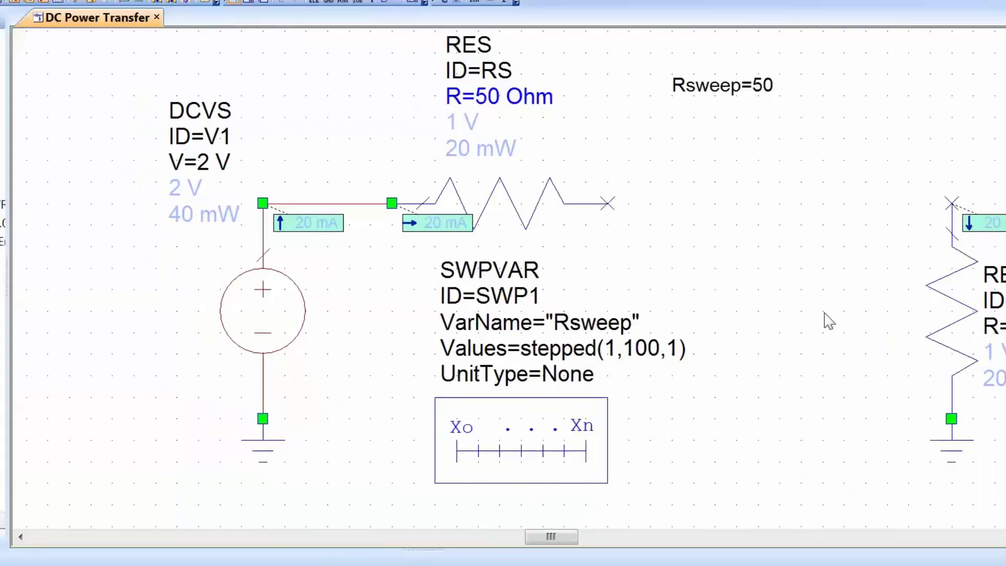
Find the general power meter P_METER3 and place it with pin 2 on RL's upper node.
key("ctrl+l")
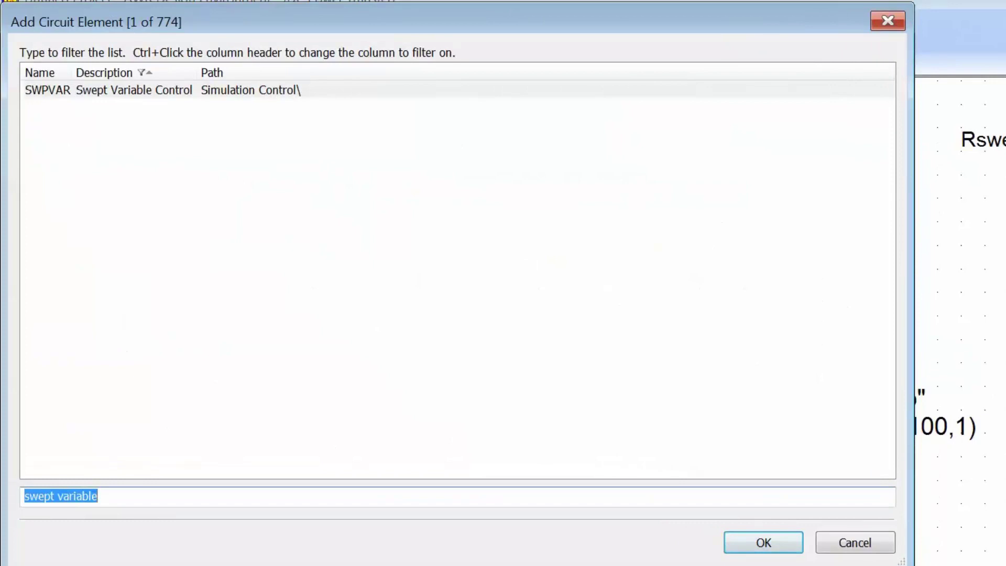
type("power meter")
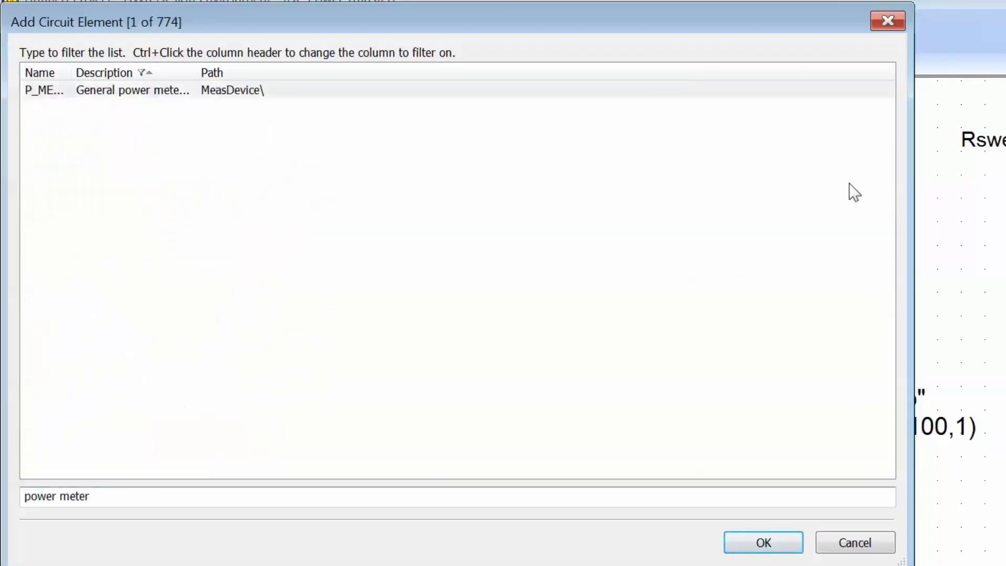
left_click_drag(72, 73, 126, 72)
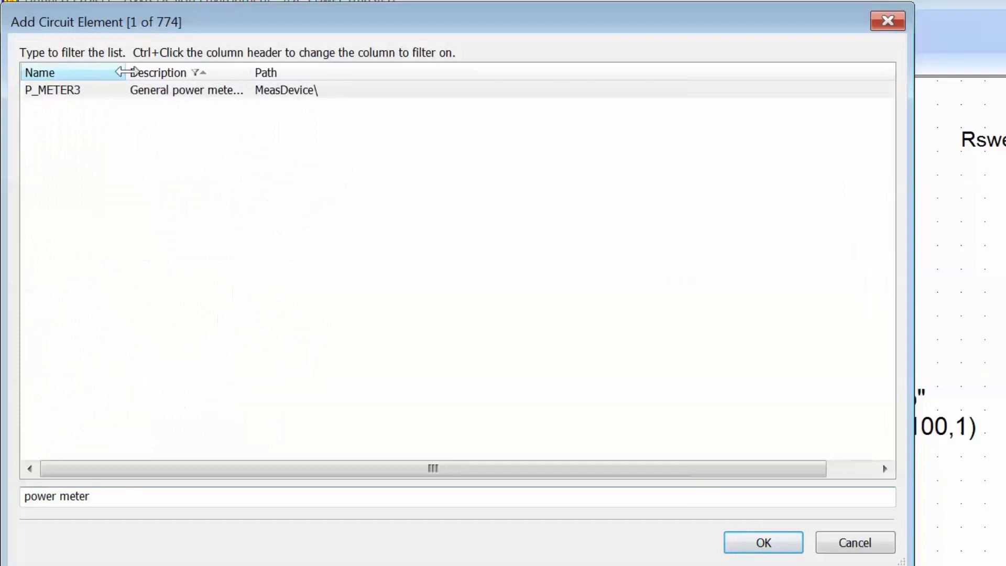
left_click(117, 92)
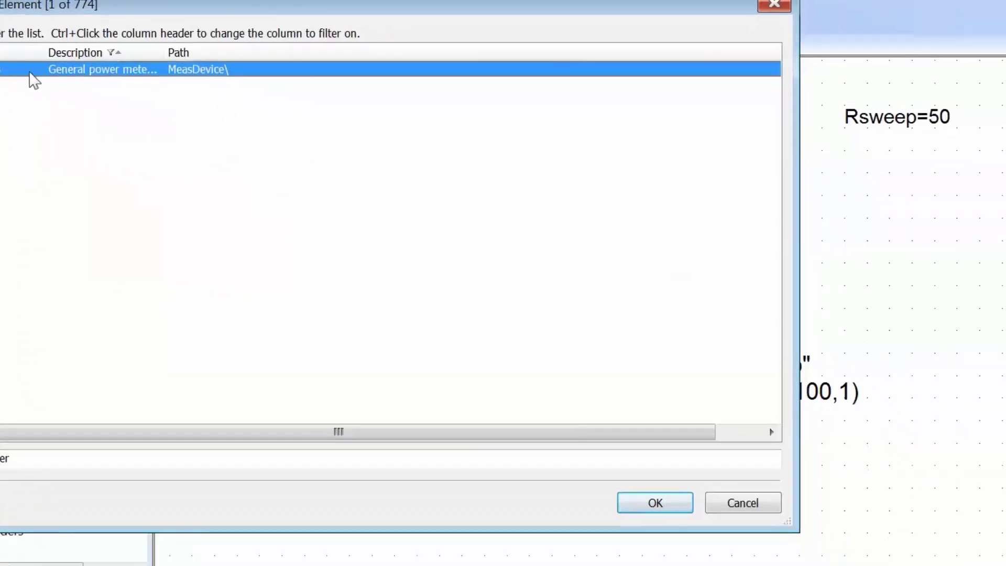
double_click(112, 92)
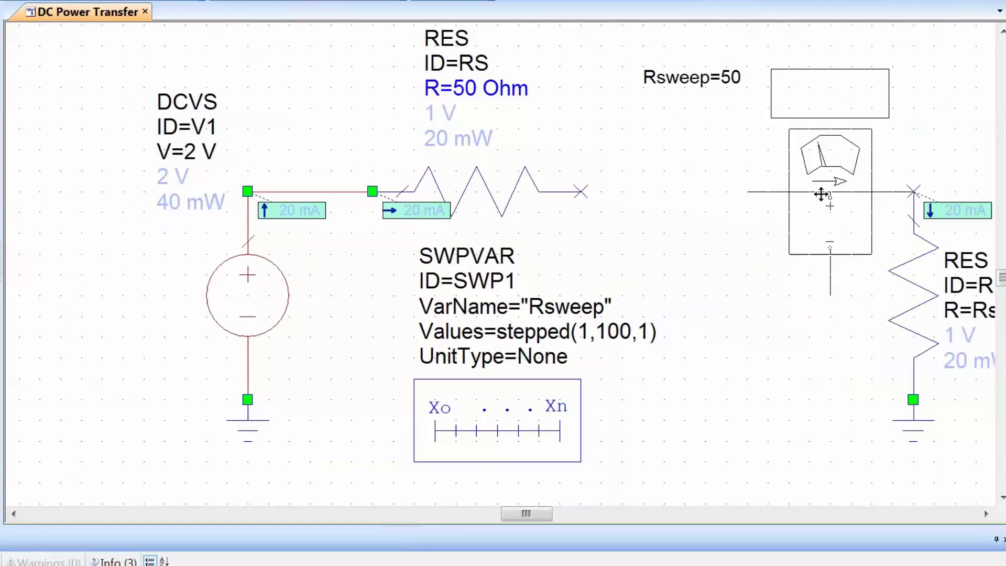
left_click(830, 195)
Wire RS to pin 1 of the power meter and attach a ground to its pin 3.
left_click(756, 210)
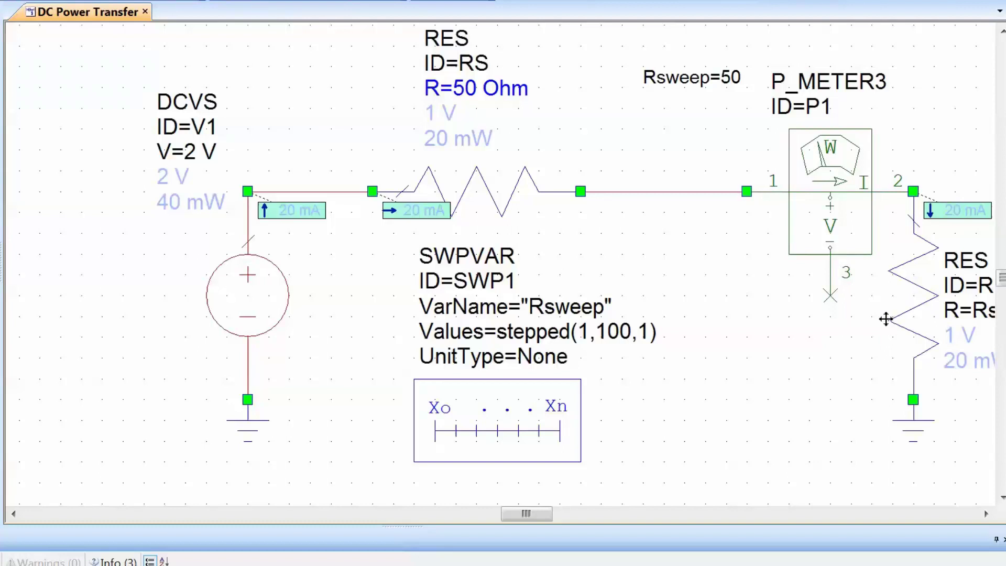
left_click(823, 292)
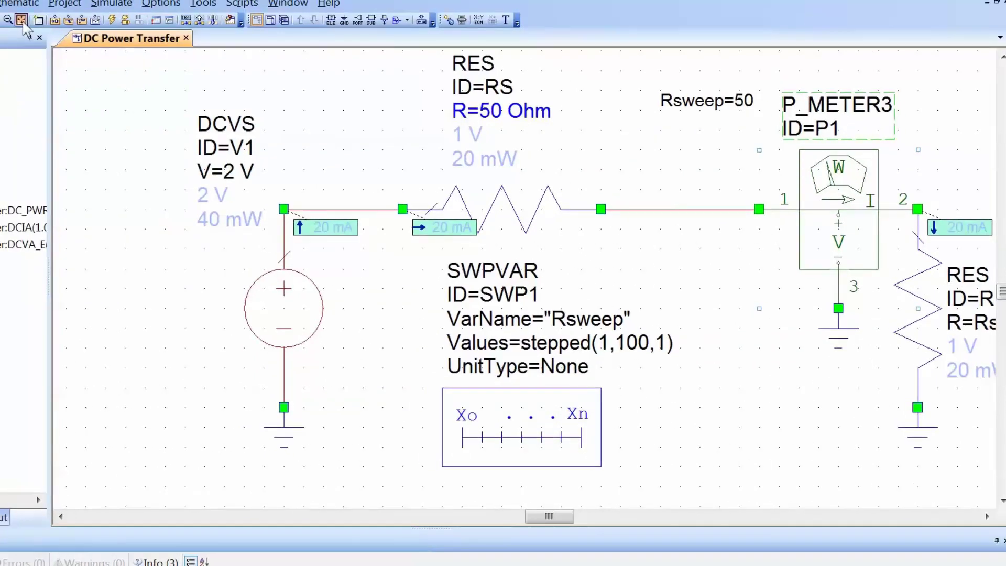
left_click(21, 20)
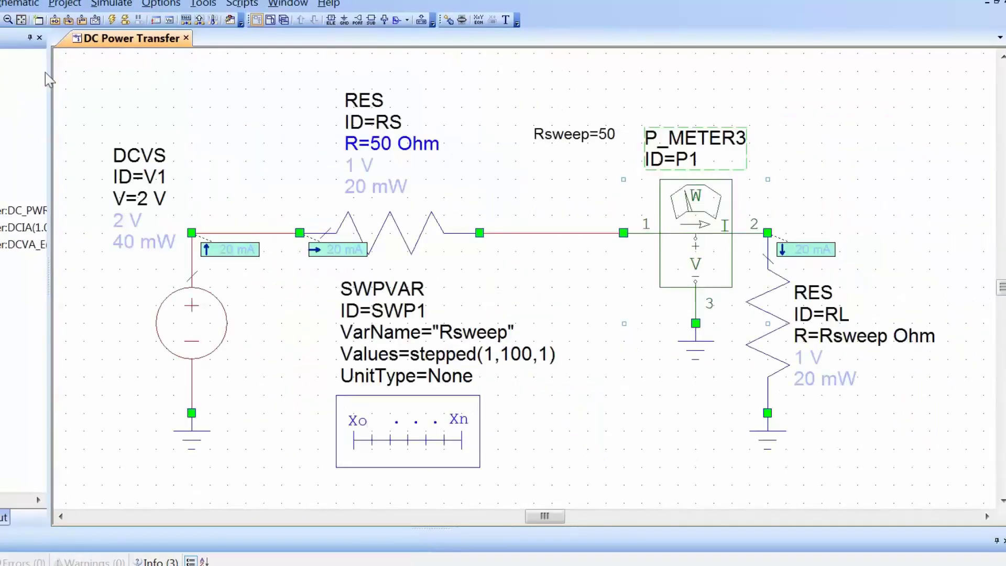
Create a rectangular graph named Power VS RL.
left_click(704, 418)
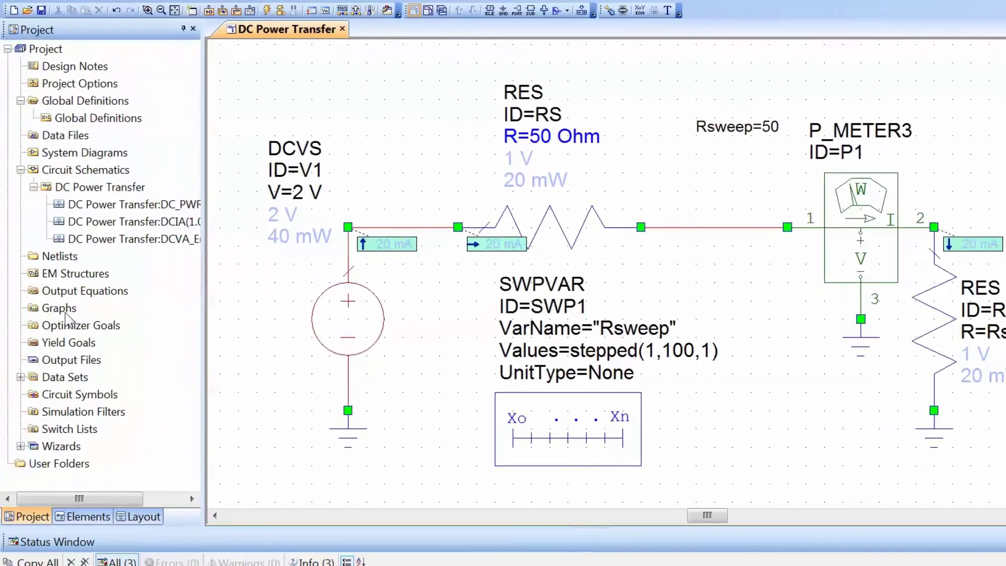
right_click(66, 312)
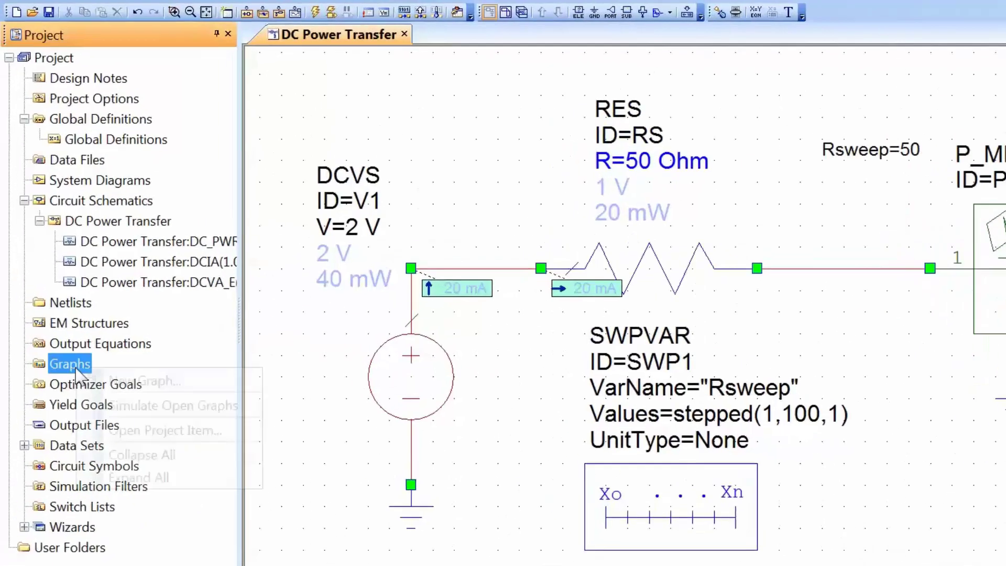
left_click(131, 419)
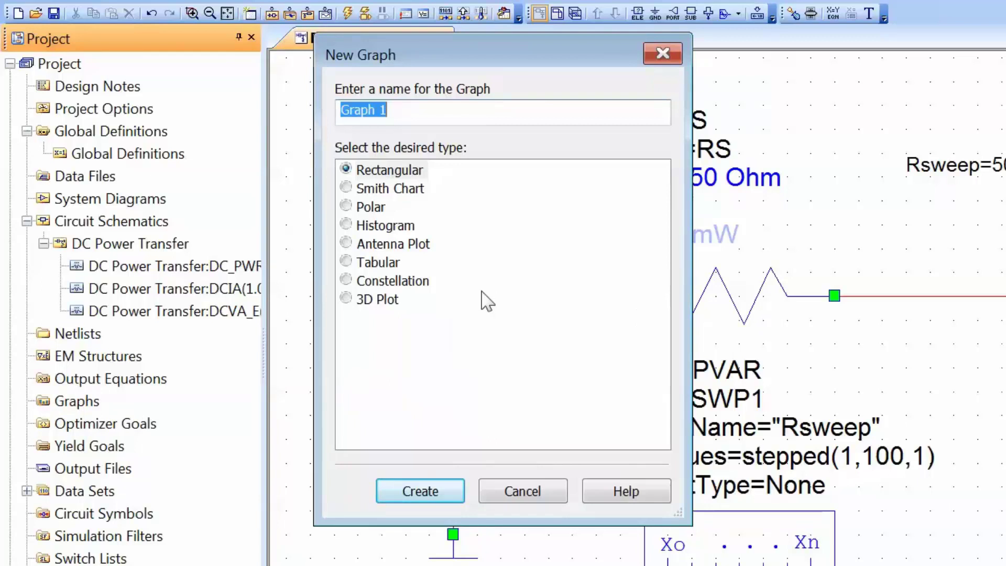
type("Power VS")
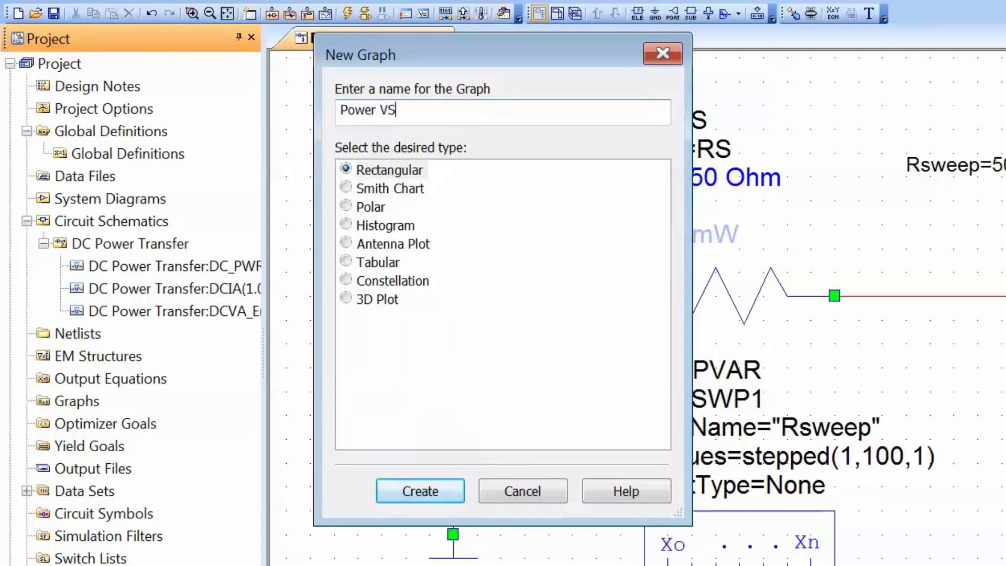
type(" RL")
key("Return")
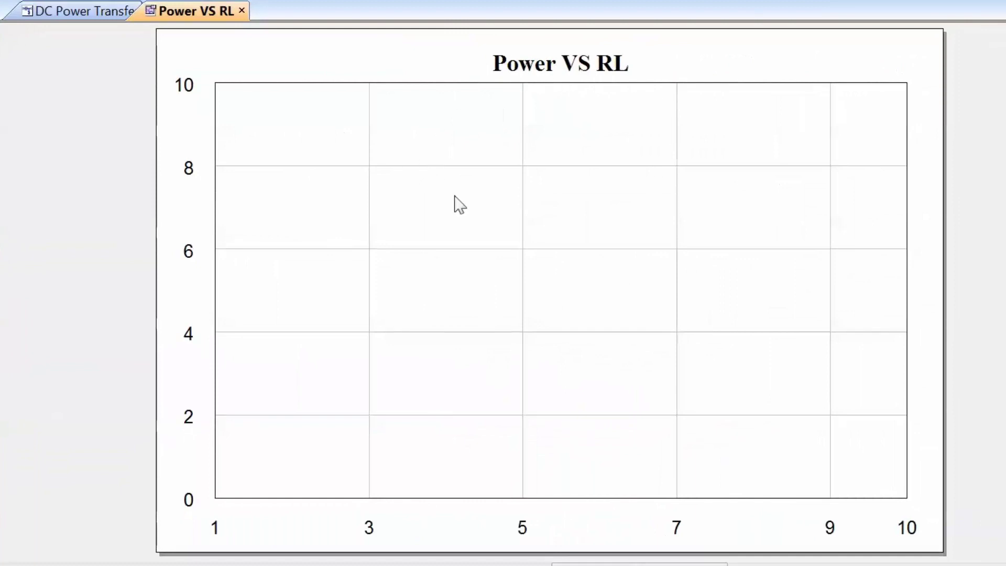
Start a new measurement on the Power VS RL graph and choose the nonlinear power measurement PT.
right_click(546, 204)
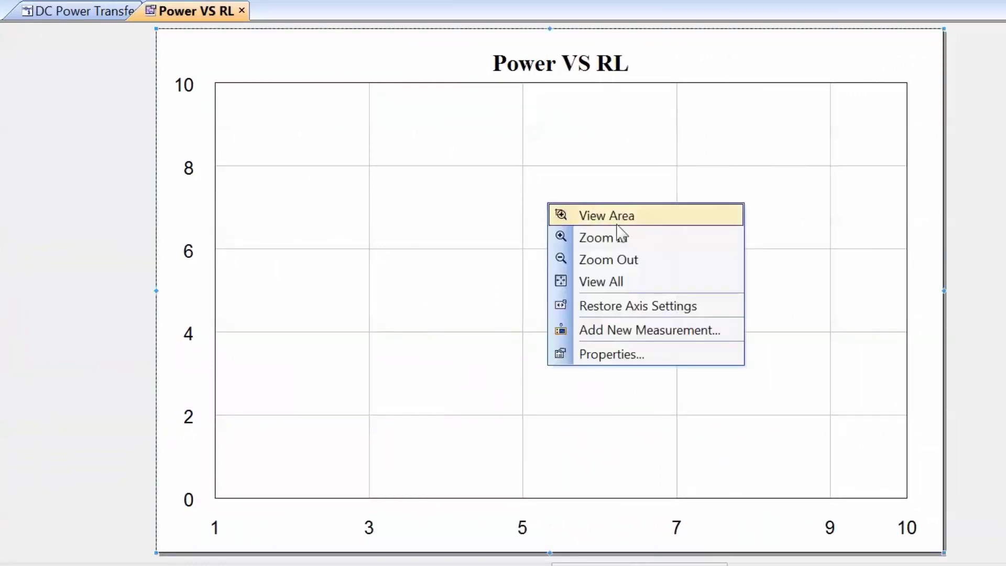
left_click(632, 330)
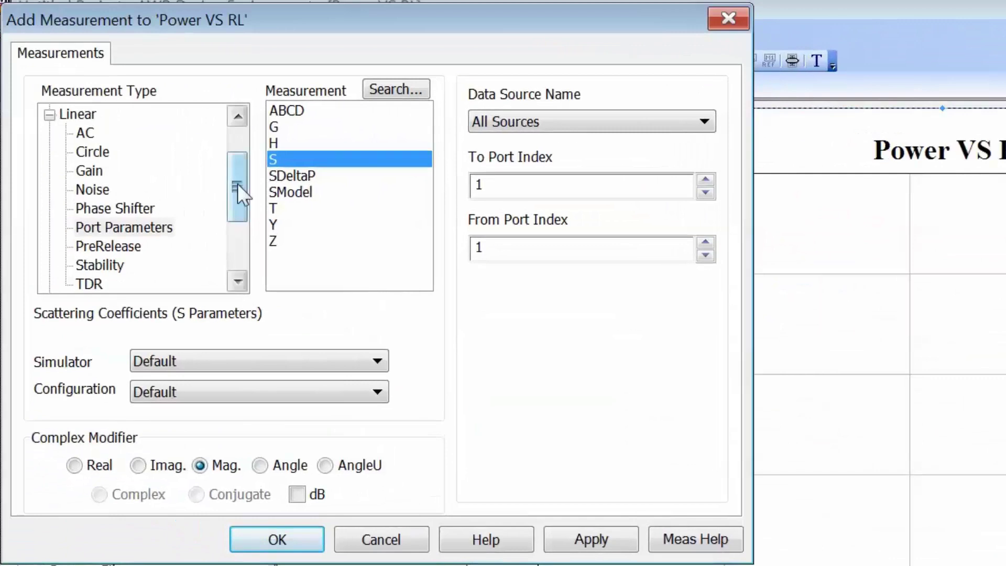
left_click_drag(238, 183, 94, 236)
left_click(49, 208)
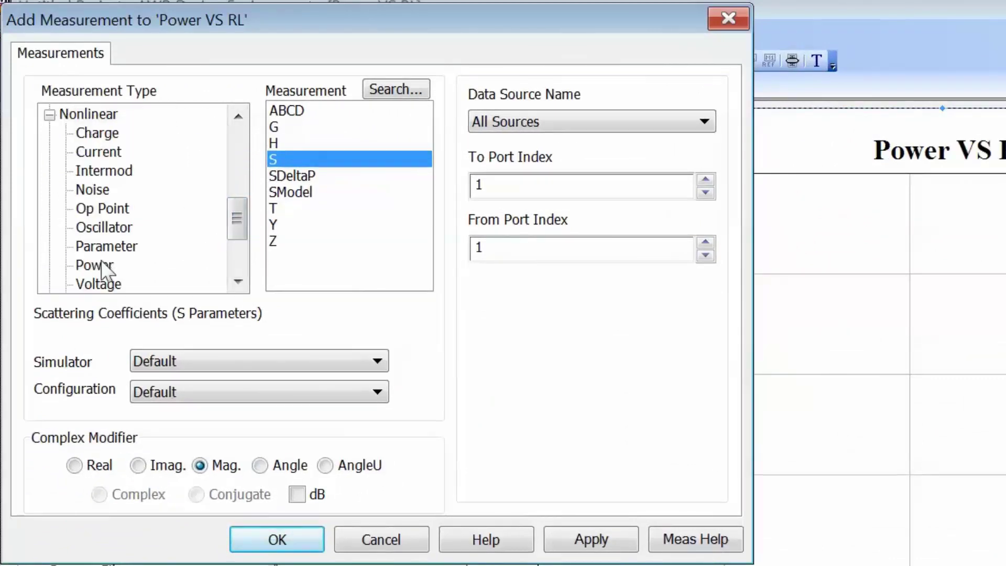
left_click(100, 263)
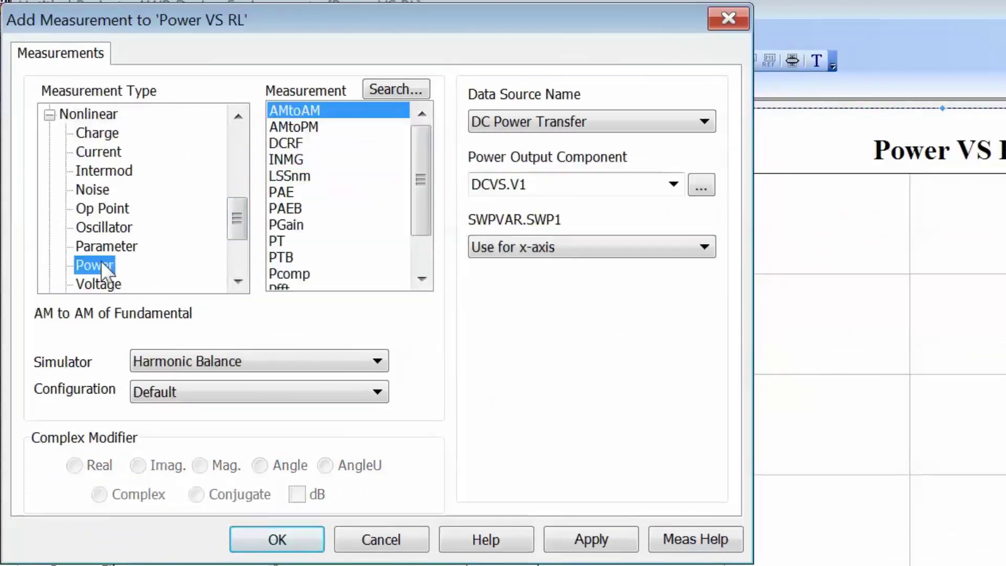
left_click(288, 241)
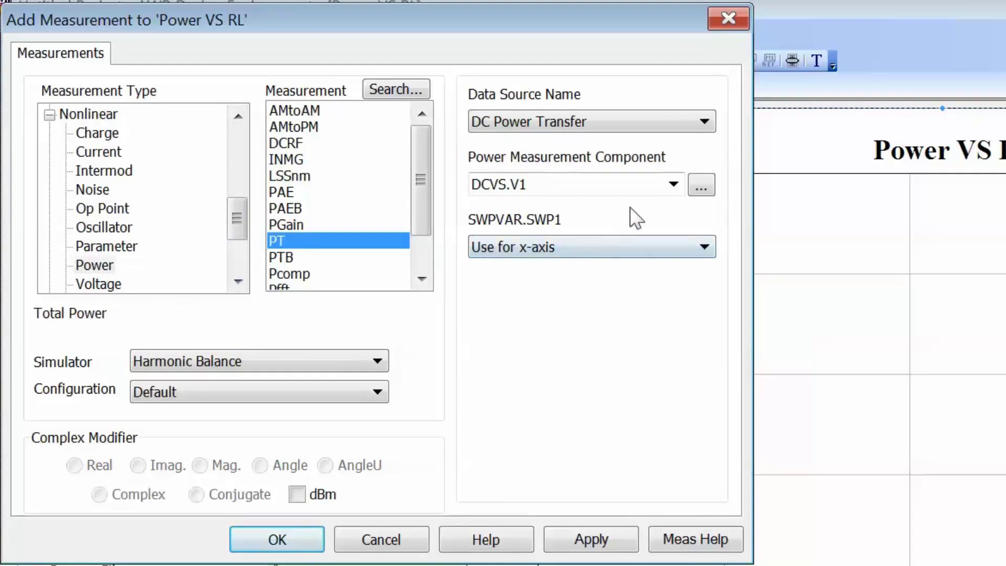
Add the PT measurement with P_METER3.P1 as its power measurement component and simulate the circuit.
left_click(673, 185)
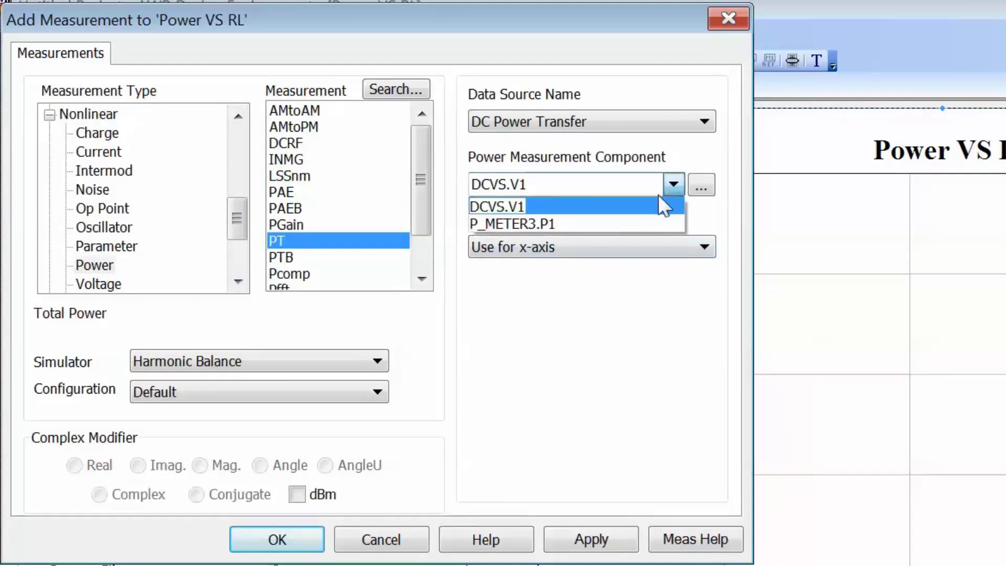
left_click(643, 218)
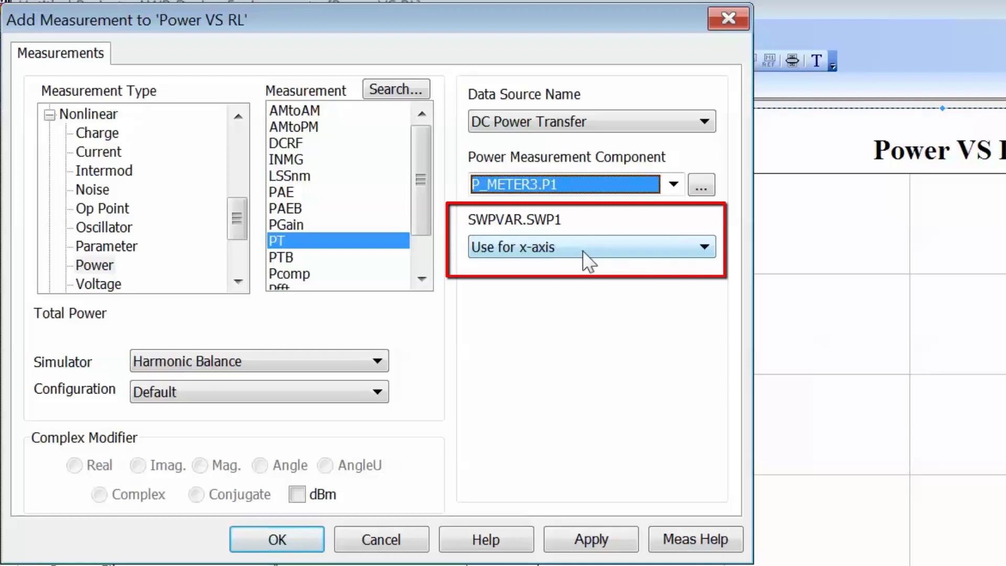
left_click(600, 533)
left_click(314, 537)
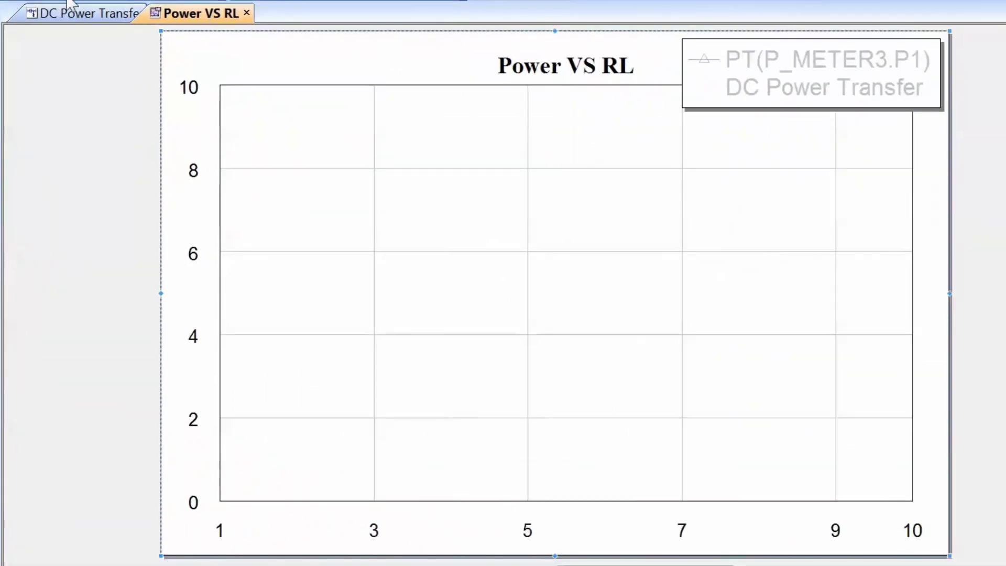
left_click(359, 60)
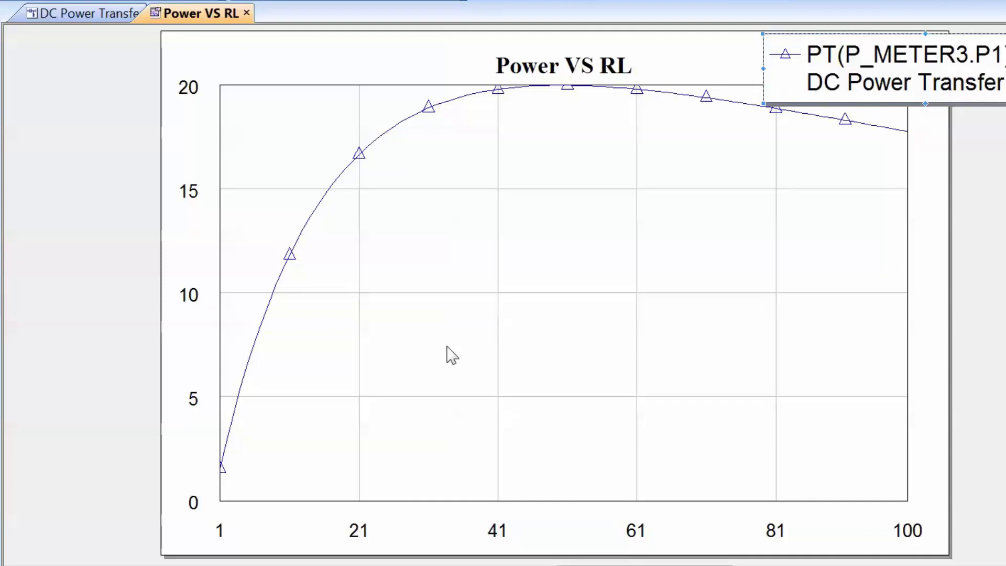
Mark the maximum of the power curve with a marker and place its label below the curve.
key("ctrl+m")
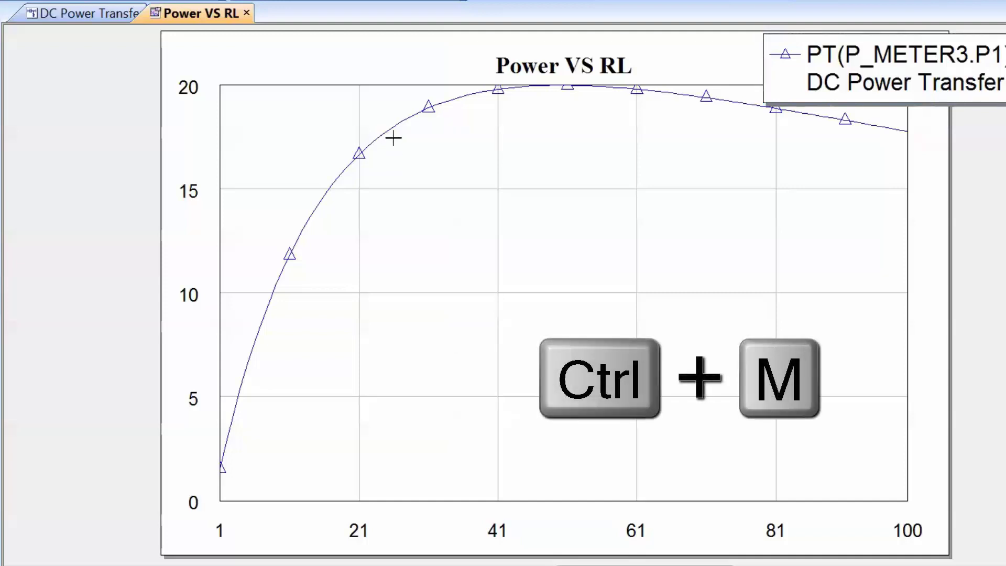
left_click(393, 127)
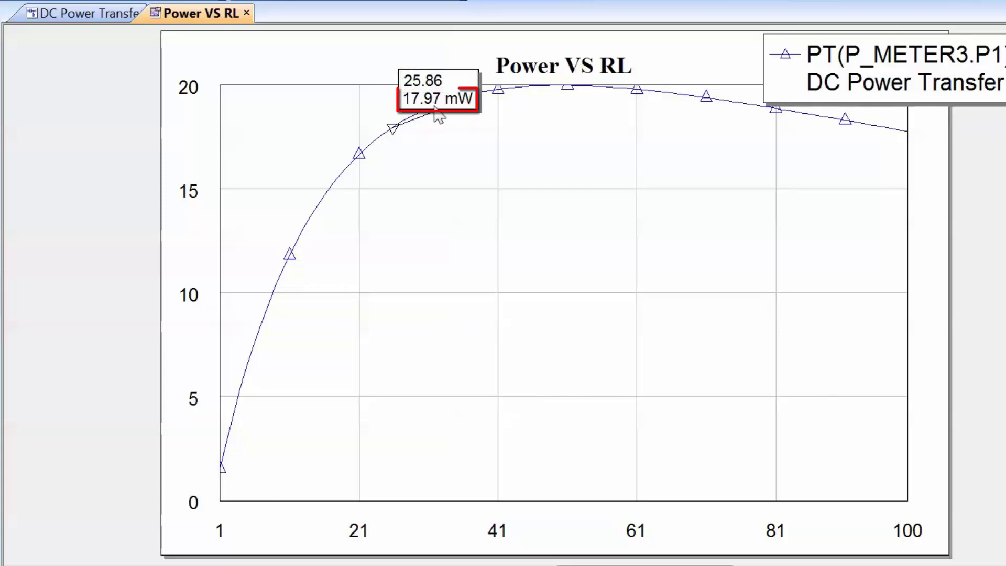
right_click(452, 89)
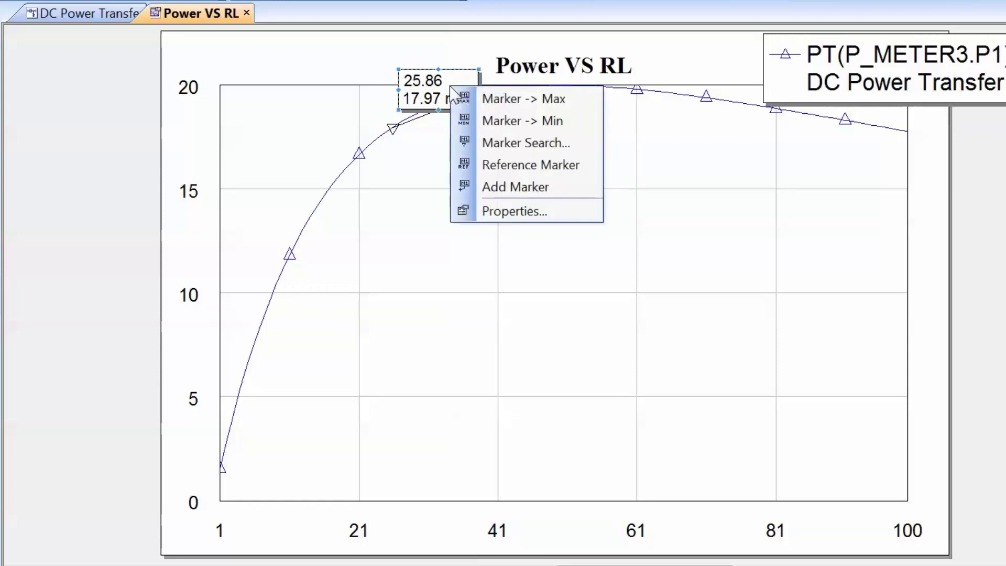
left_click(499, 100)
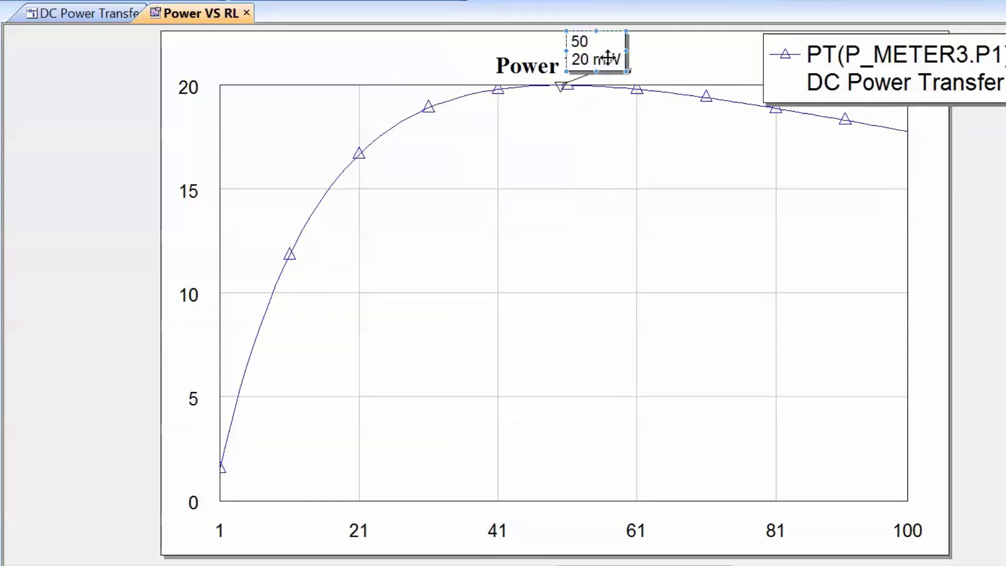
left_click_drag(611, 54, 589, 175)
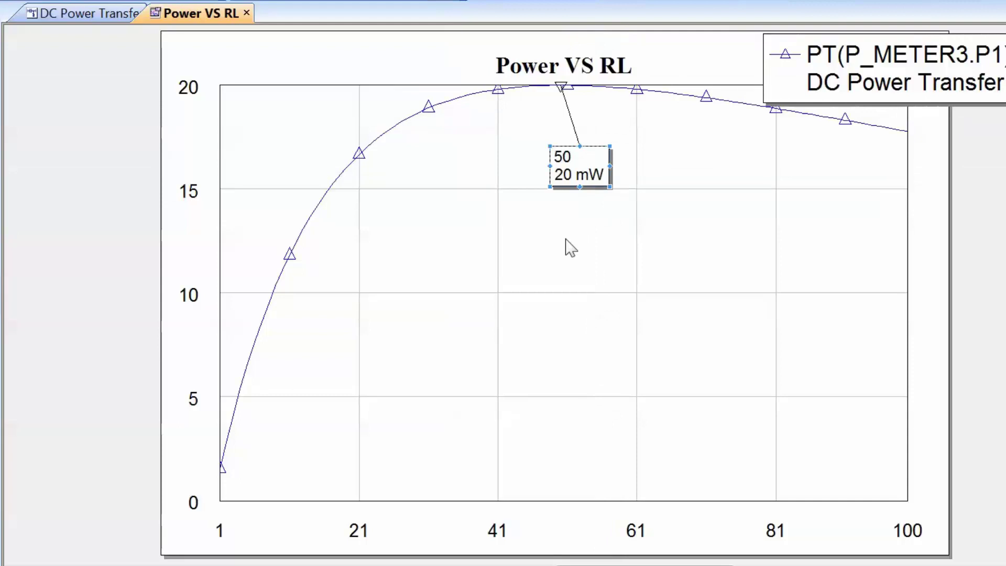